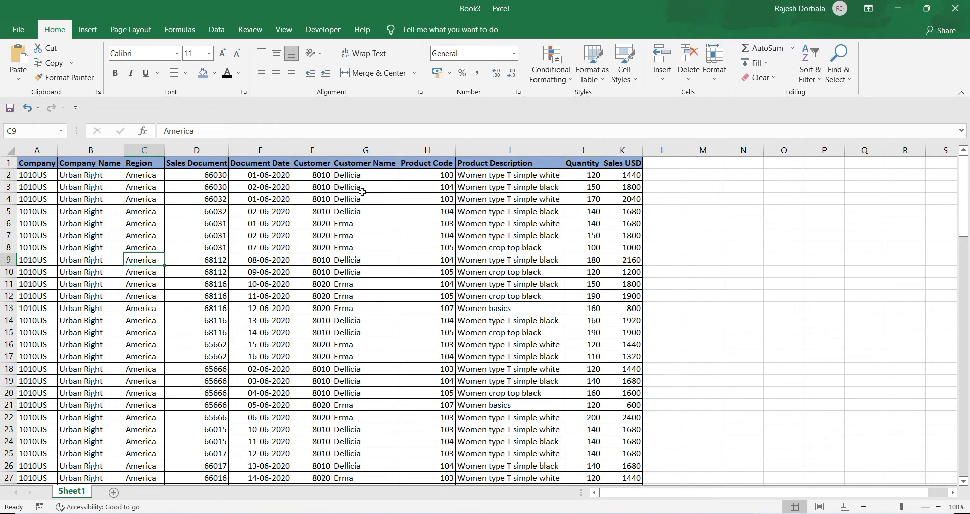
Autofit the Customer Code column to its header and check the sales data through its last row for blanks or totals
double_click(331, 150)
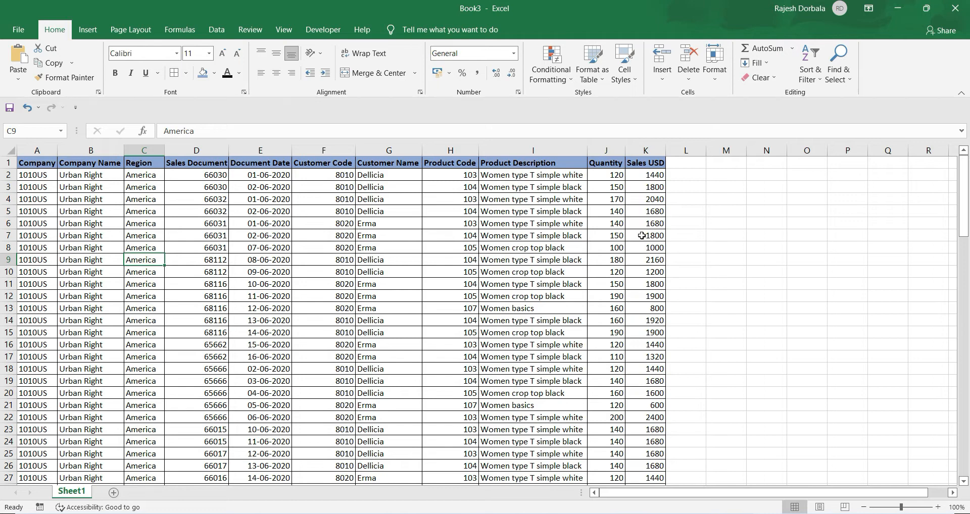
click(89, 32)
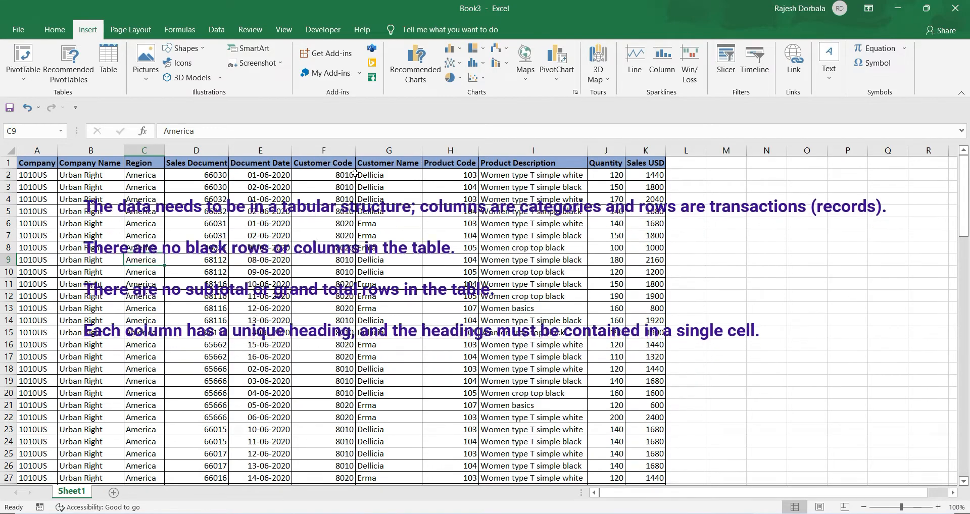
scroll(356, 173, down, 20)
scroll(355, 173, down, 6)
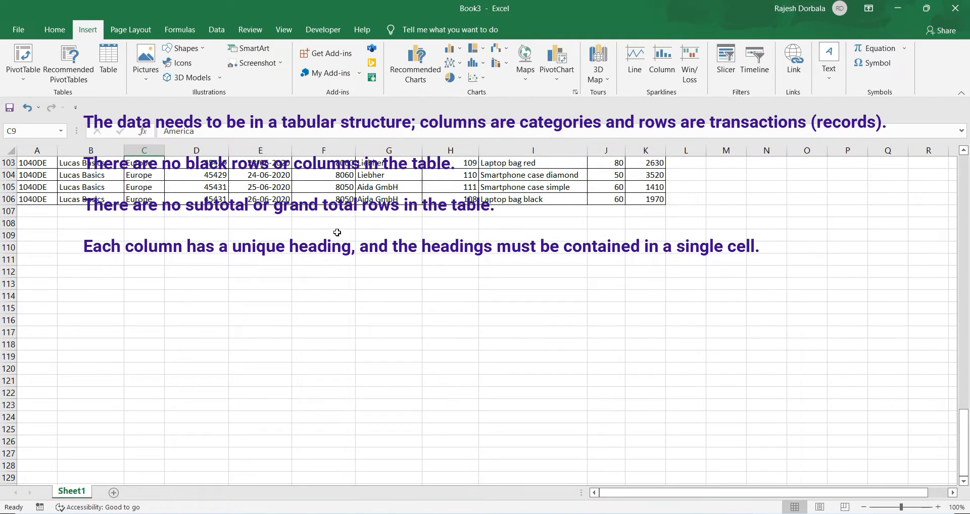
scroll(344, 235, up, 15)
scroll(338, 233, up, 19)
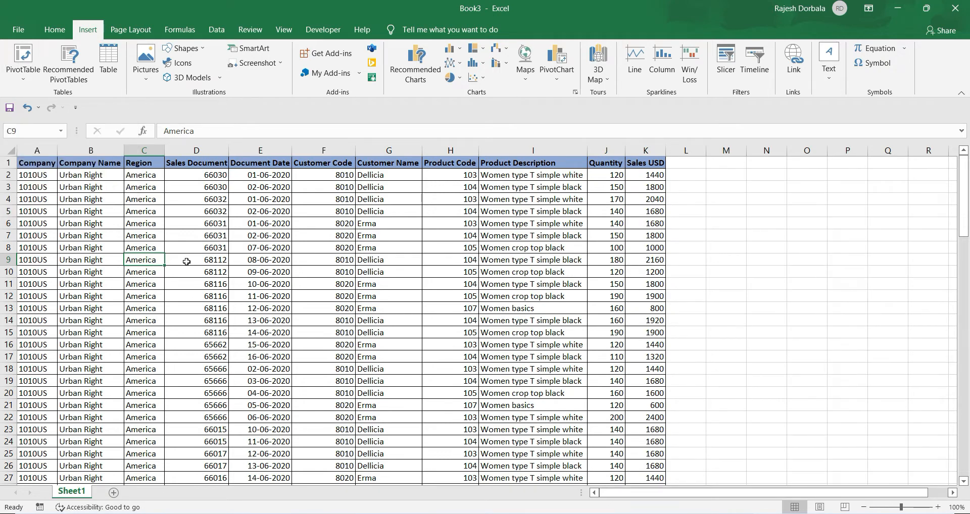
click(144, 240)
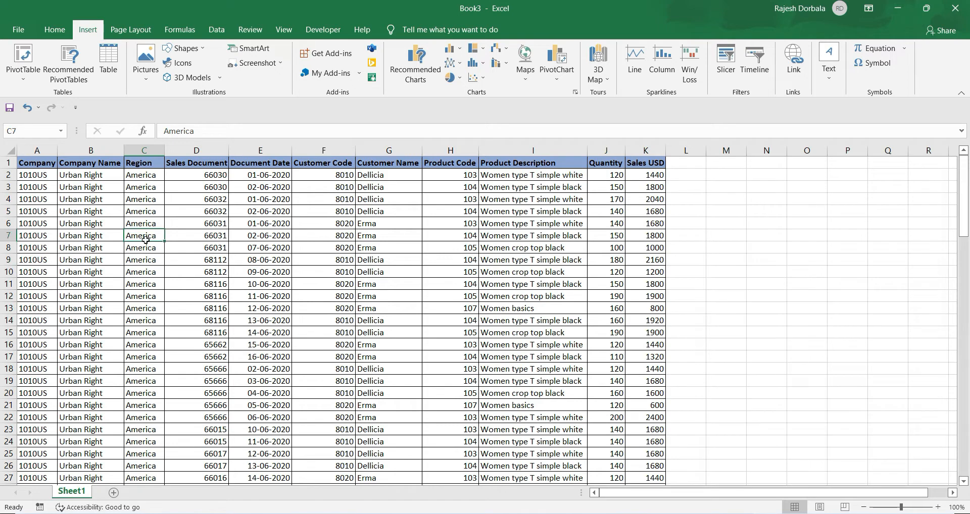
click(221, 239)
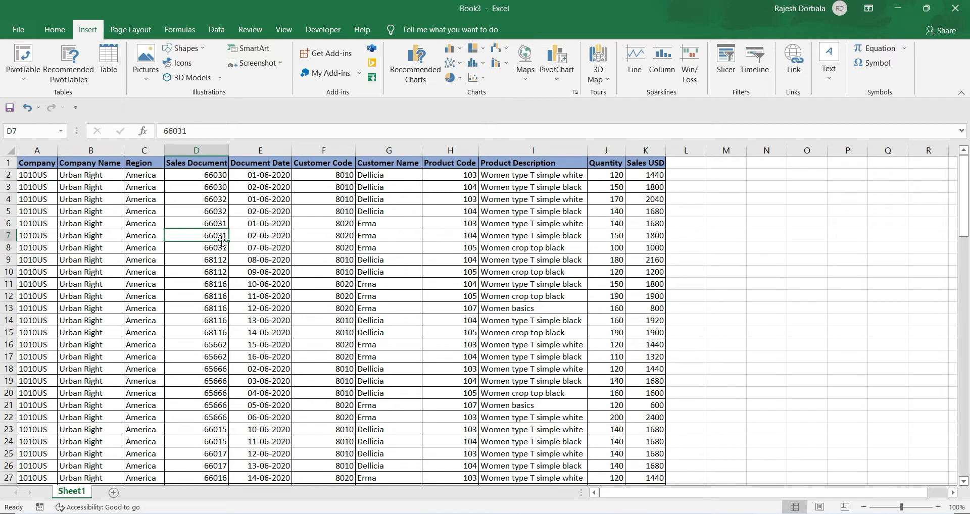
click(26, 61)
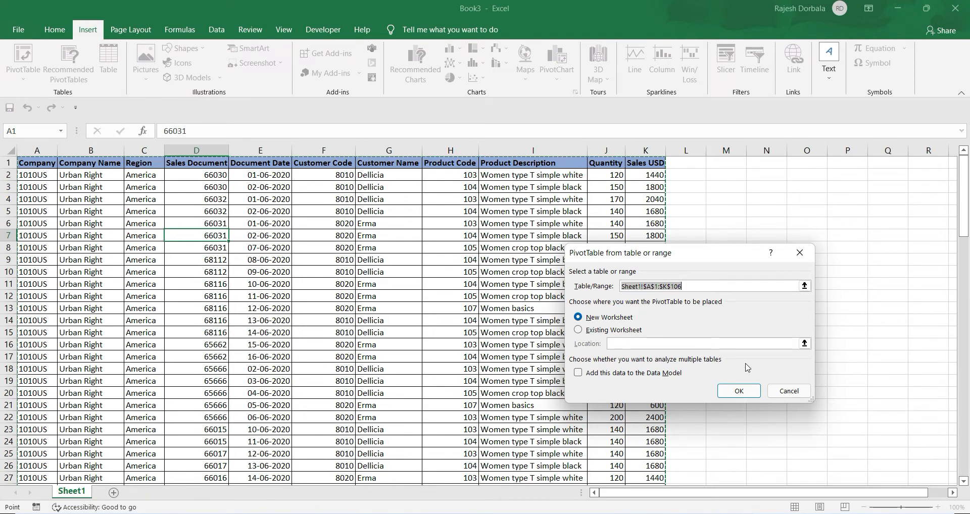
click(785, 393)
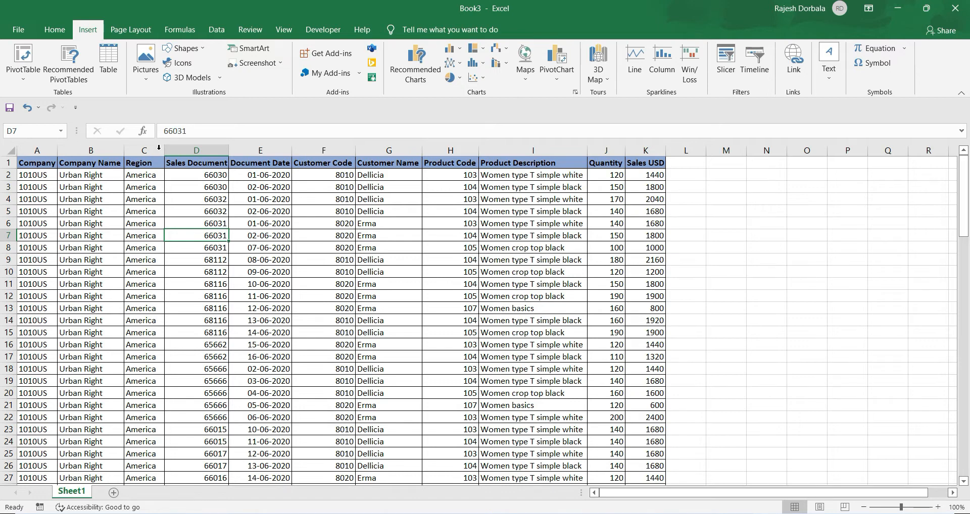
Convert the sales data range A1:K106 into a table with headers
click(109, 62)
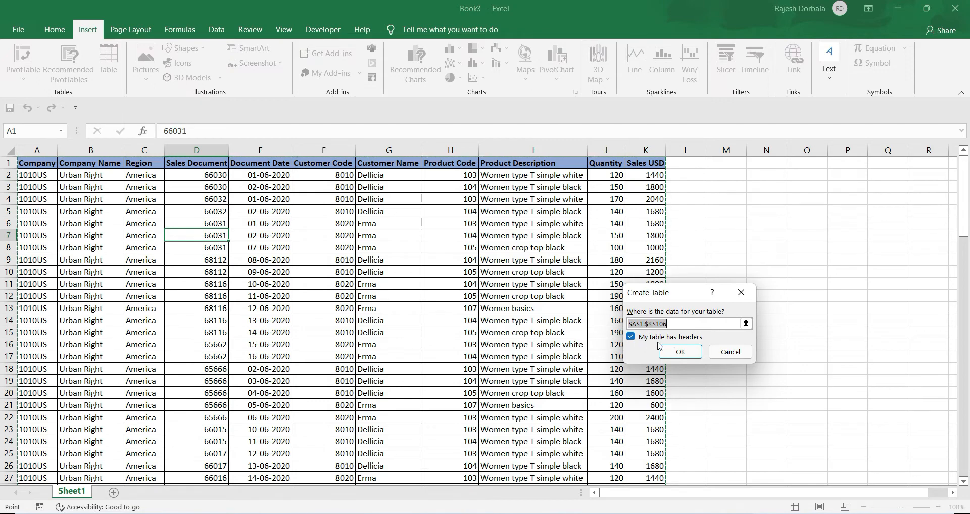
click(677, 357)
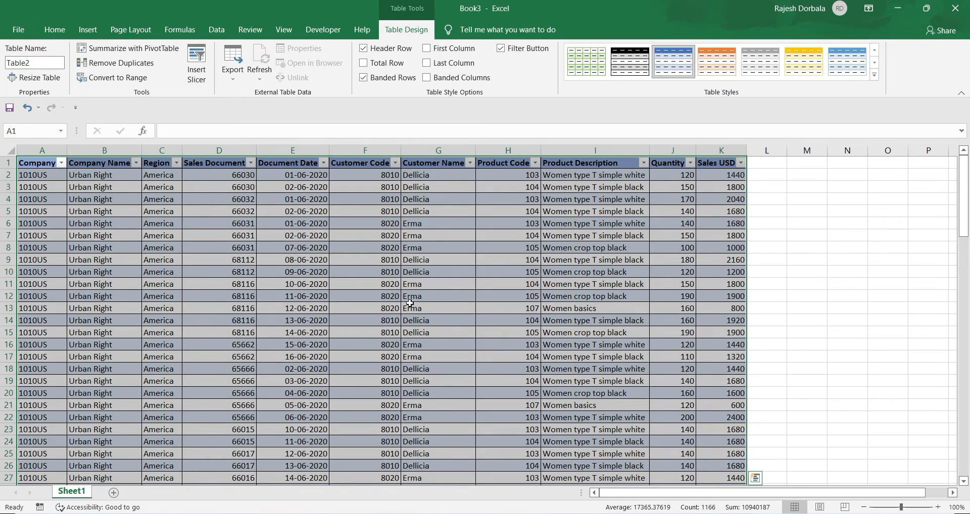
click(778, 280)
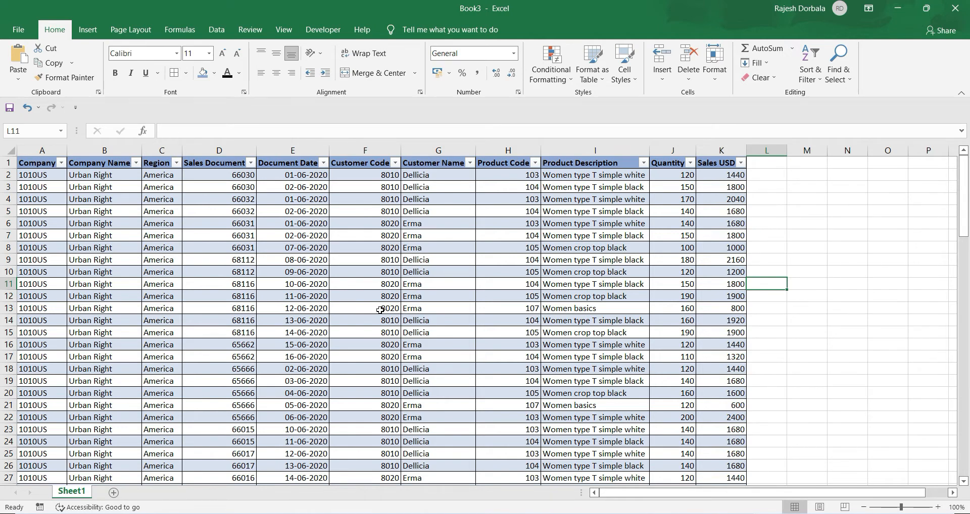
Apply the plain table style without banded shading to the sales table
click(345, 284)
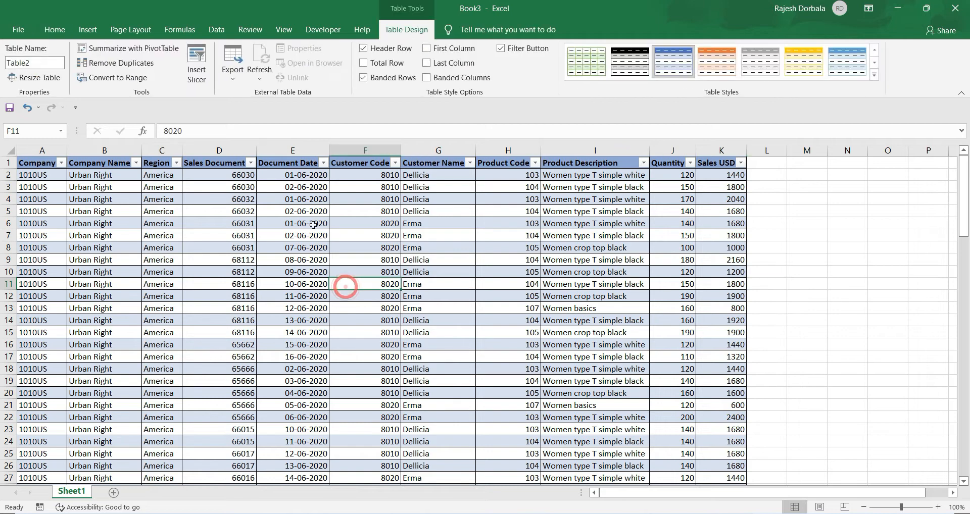
click(875, 52)
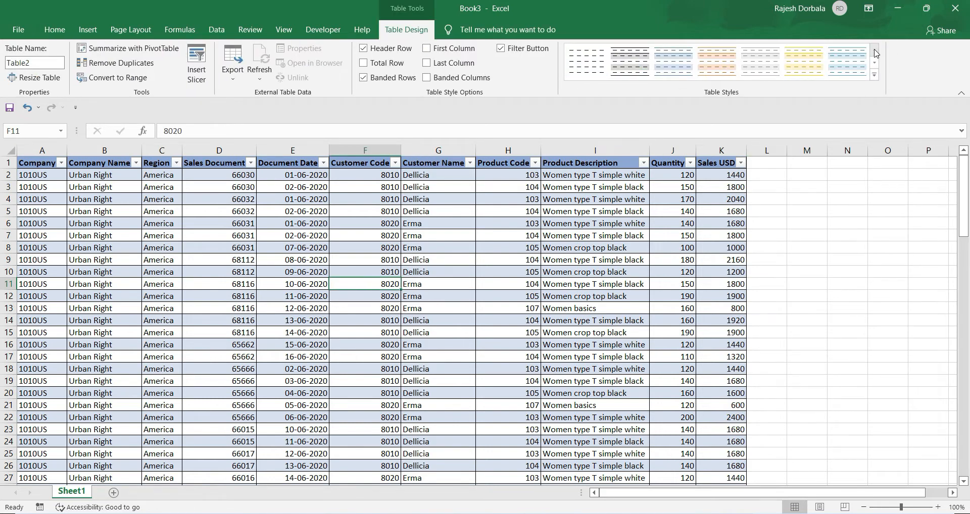
click(585, 65)
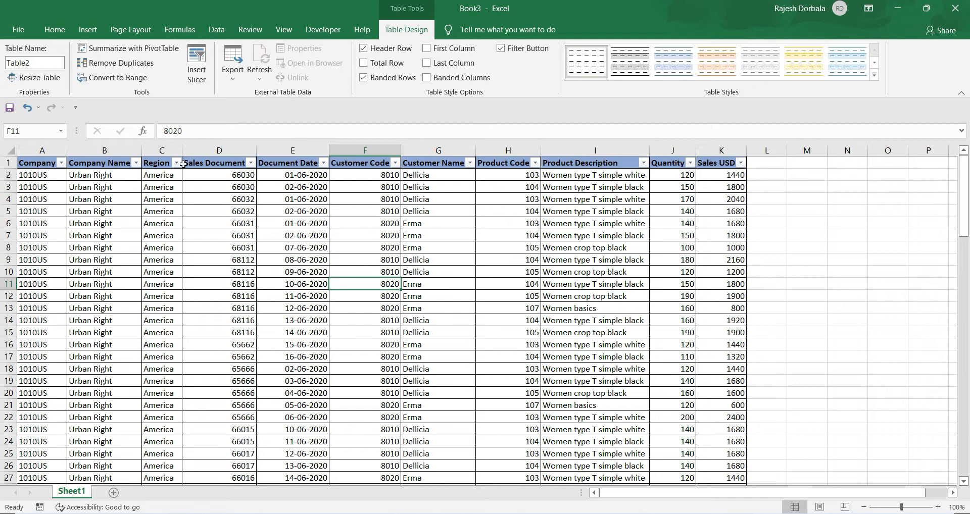
Rename the sales table as TSales
click(38, 64)
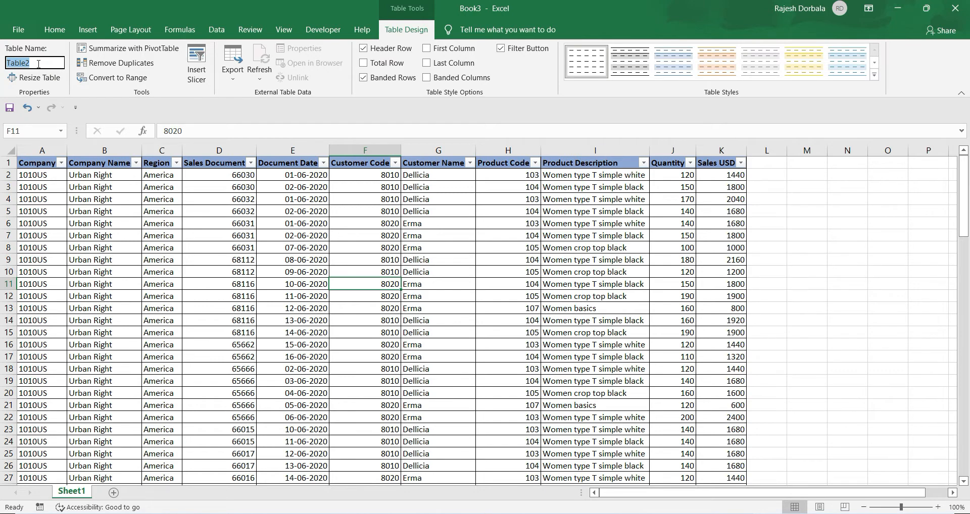
text(TSales)
click(80, 203)
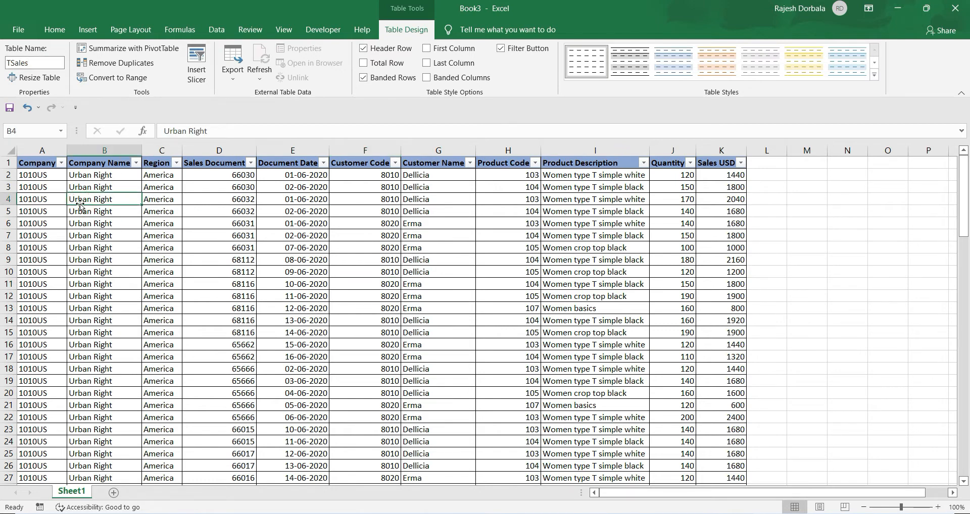
Insert a PivotTable based on the TSales table in a new worksheet
click(86, 30)
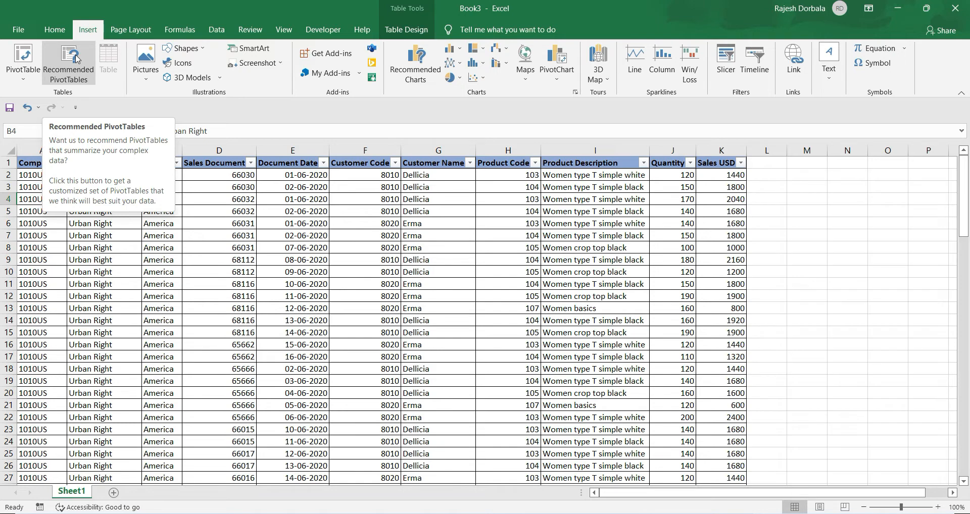
click(22, 61)
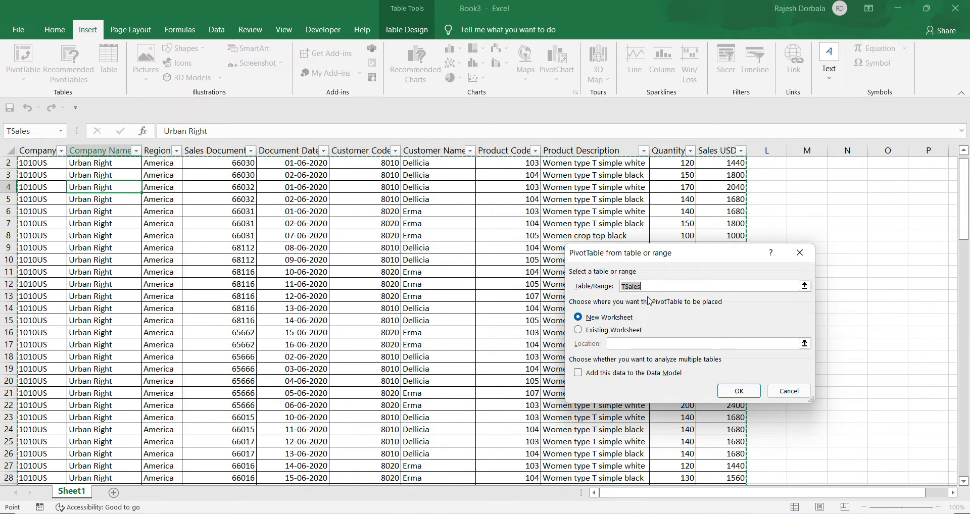
click(734, 390)
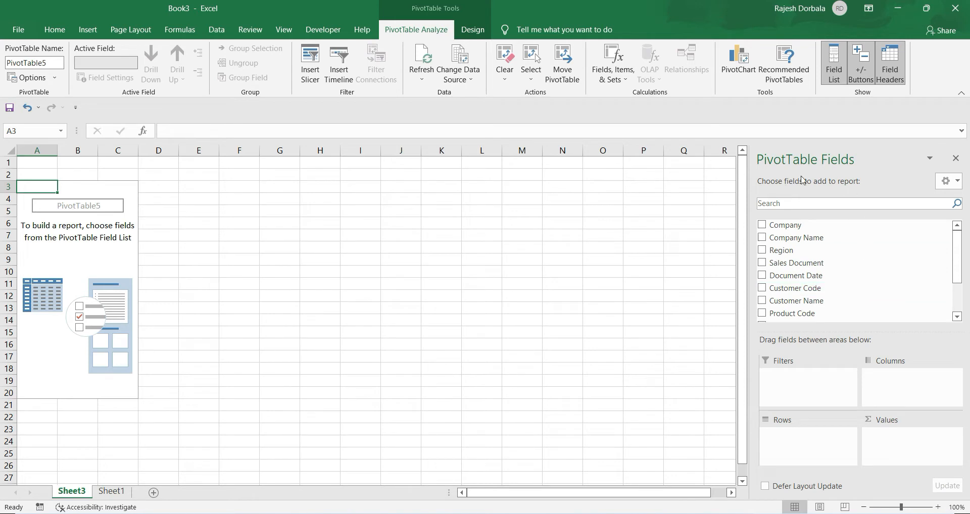
Look through the available PivotTable fields and set the pane layout to Fields Section and Areas Section Side-By-Side
scroll(803, 292, down, 2)
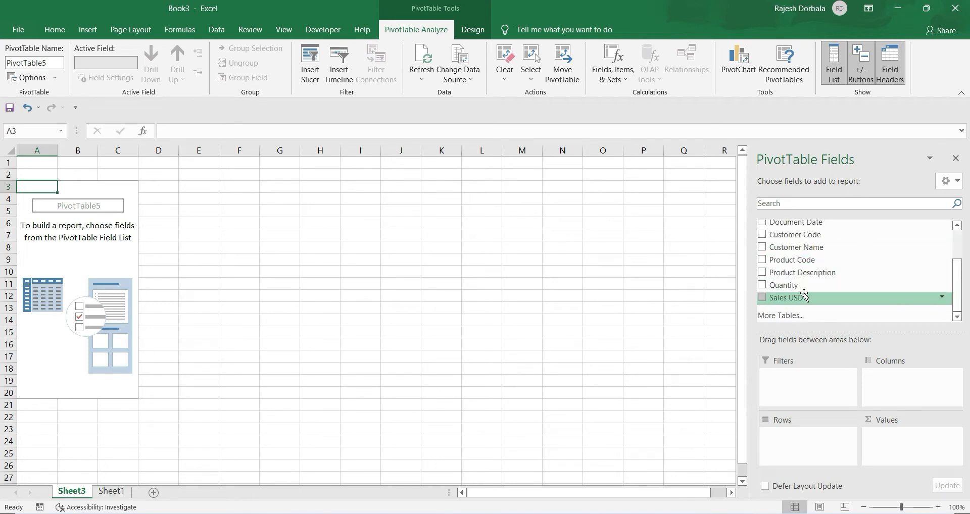
scroll(804, 295, up, 2)
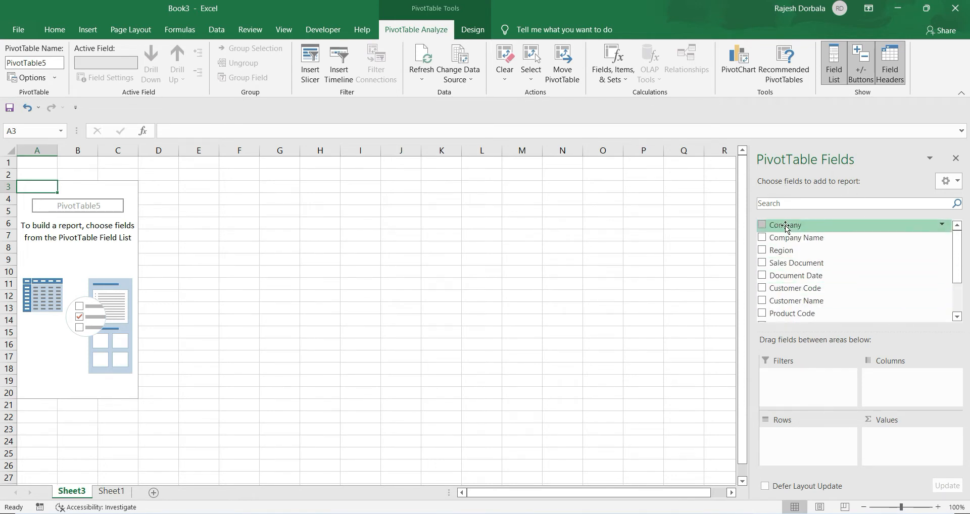
scroll(809, 304, down, 2)
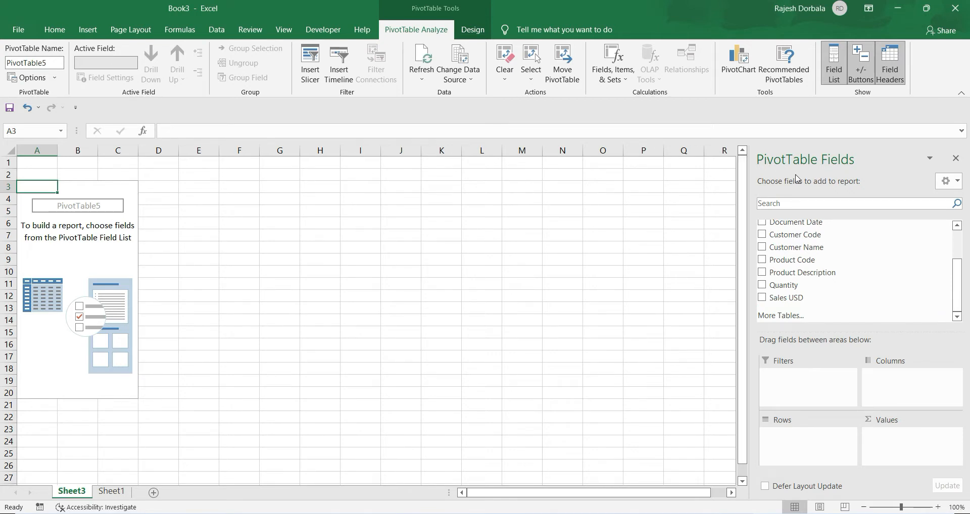
scroll(831, 247, up, 2)
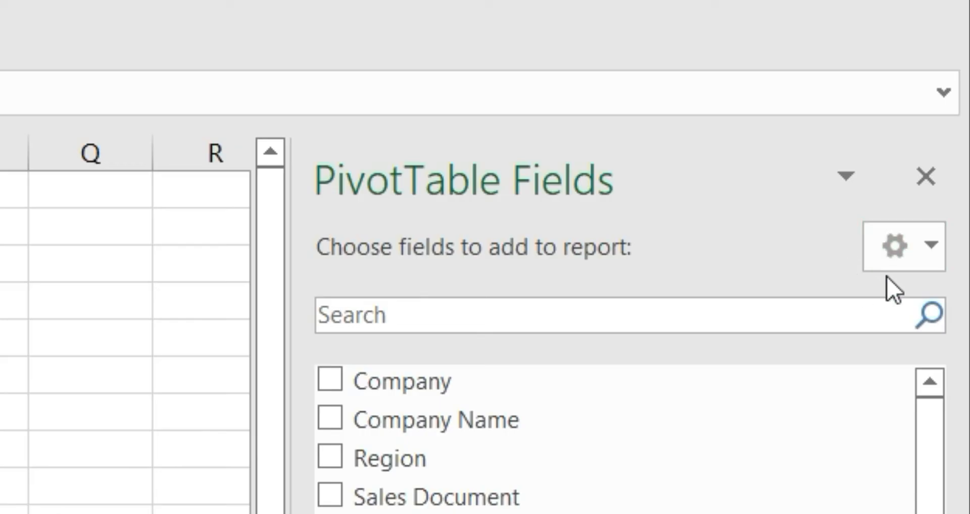
click(927, 254)
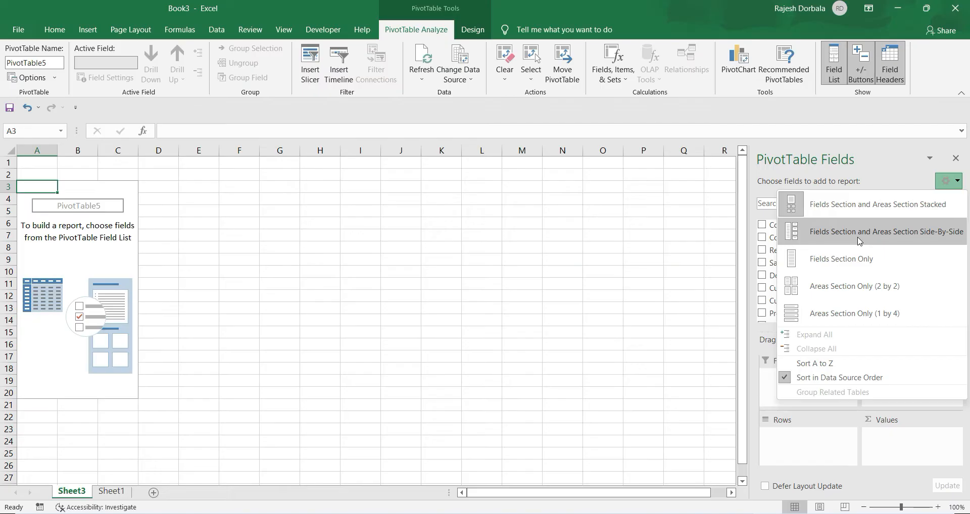
click(859, 242)
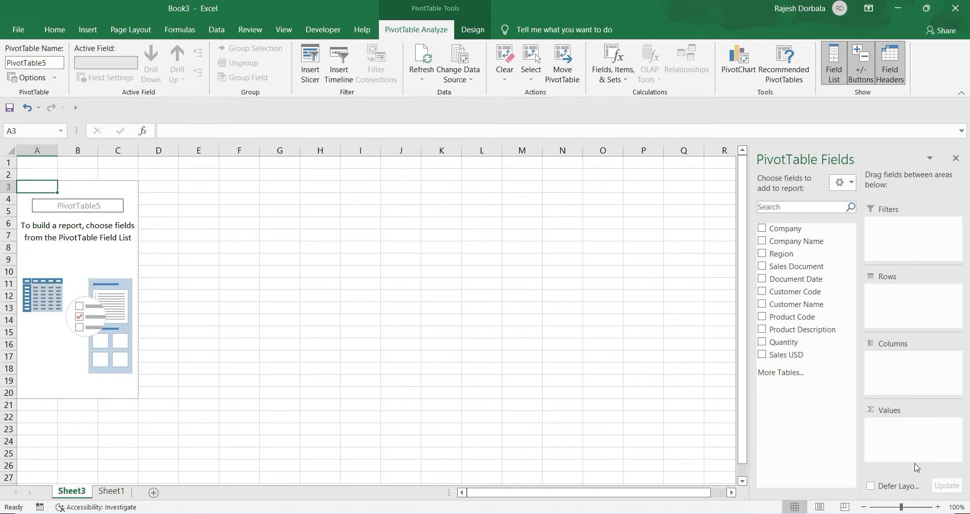
Try the Fields Section Only, Areas Section Only (2 by 2) and (1 by 4) layouts, and return to the side-by-side layout
click(851, 184)
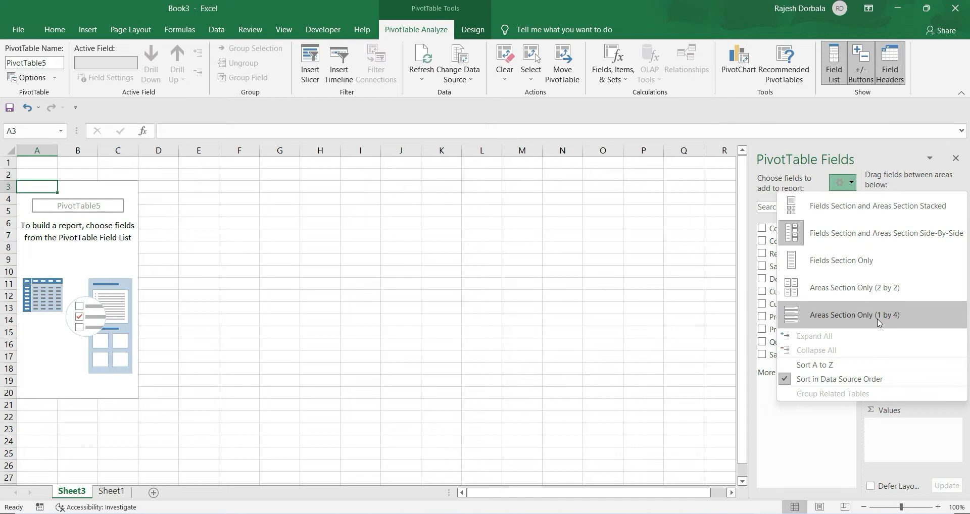
click(848, 264)
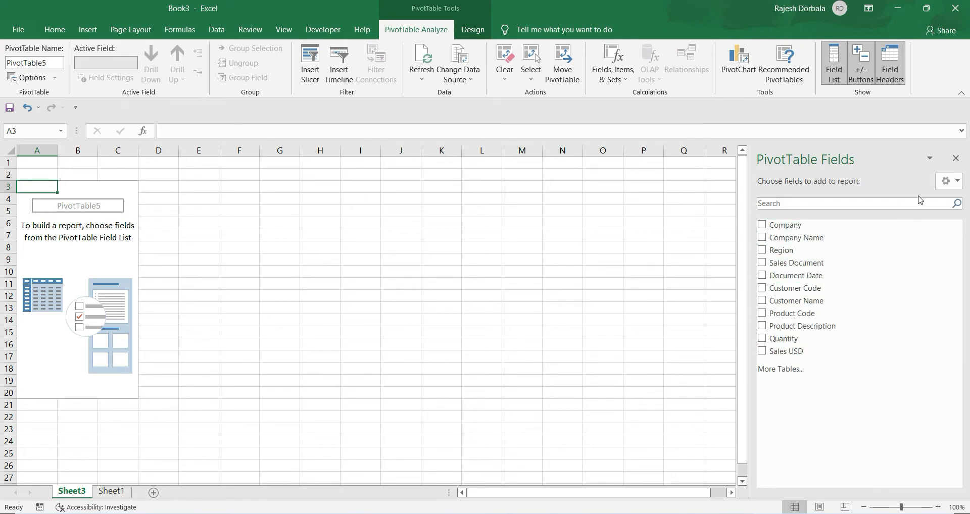
click(958, 182)
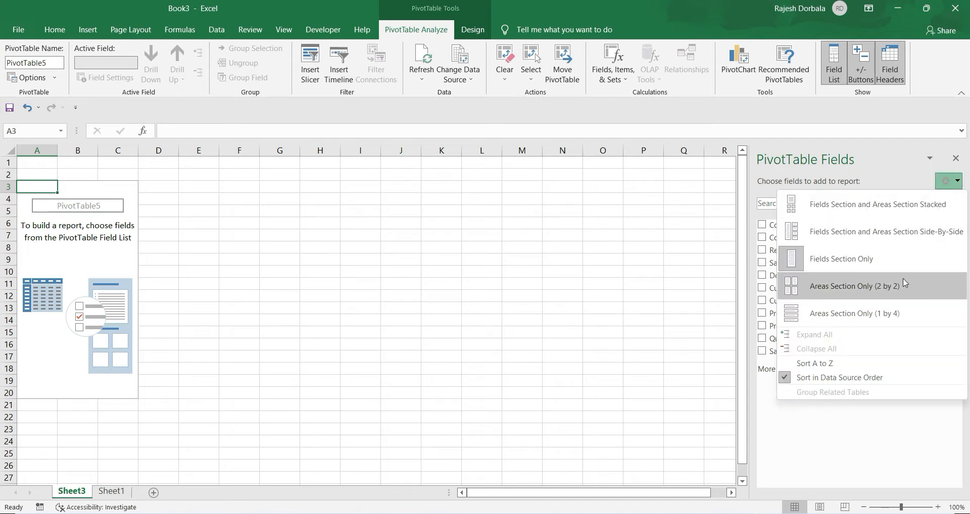
click(904, 291)
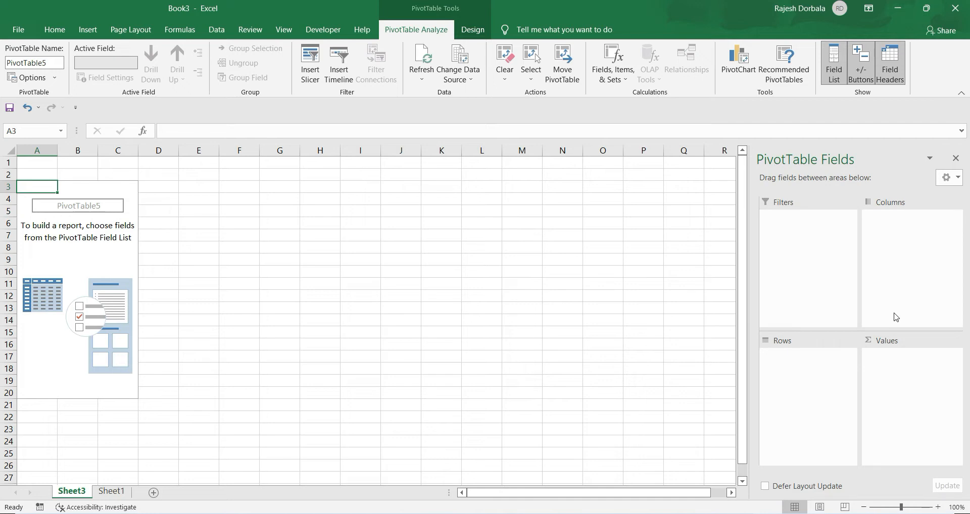
click(959, 184)
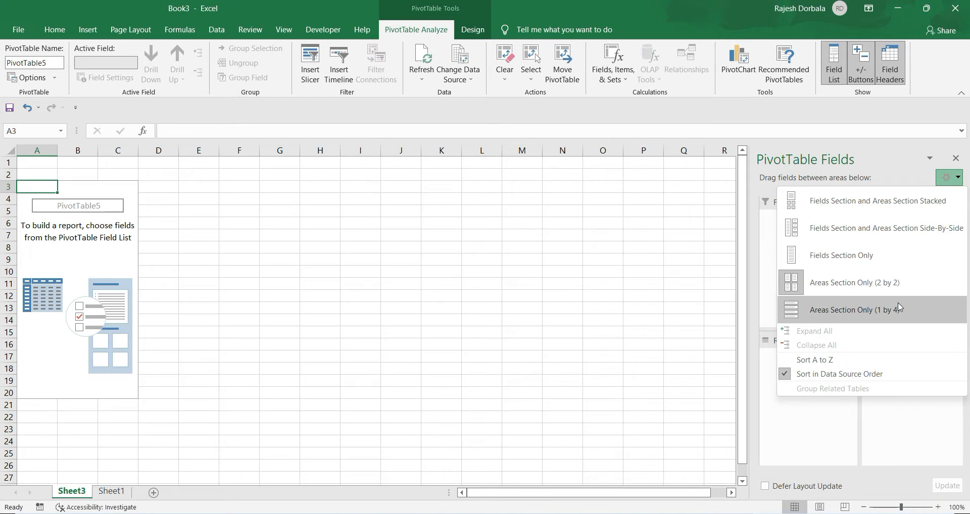
click(912, 314)
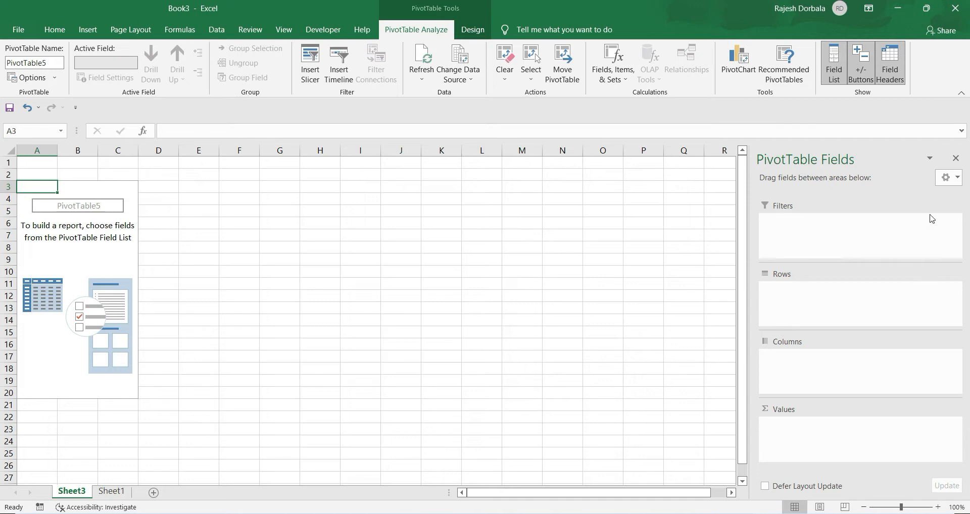
click(955, 182)
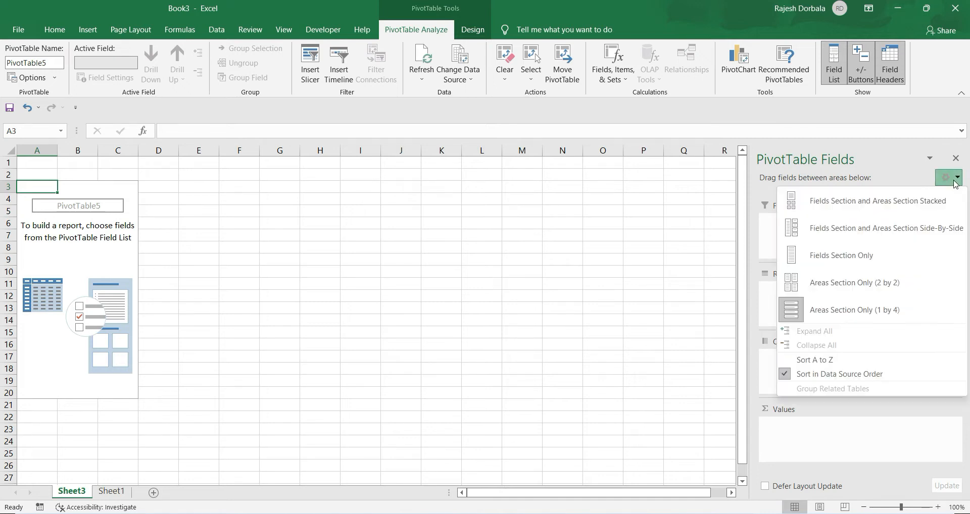
click(918, 232)
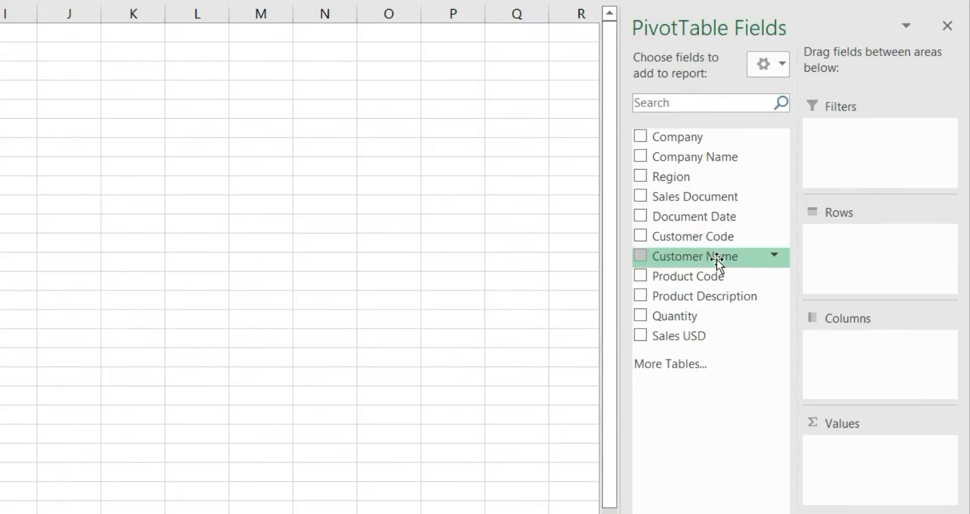
Add the Customer Name field to the PivotTable's Rows area
drag(810, 307, 885, 310)
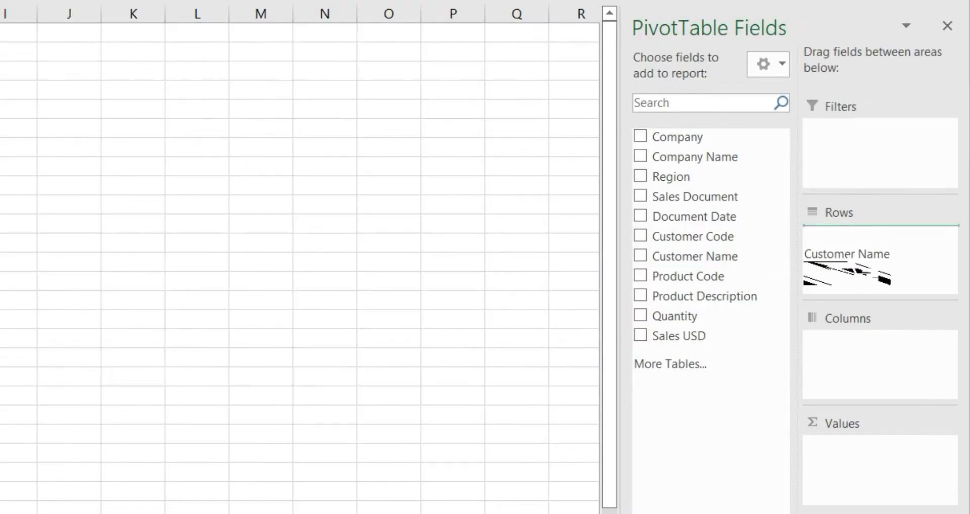
drag(859, 255, 856, 252)
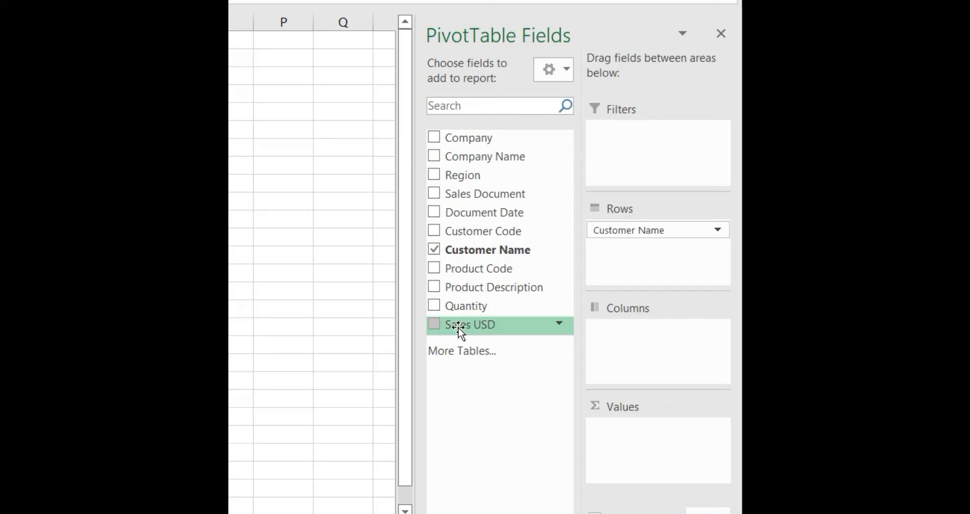
Add the Sales USD field to the PivotTable's Values area
drag(780, 360, 924, 429)
drag(646, 440, 645, 439)
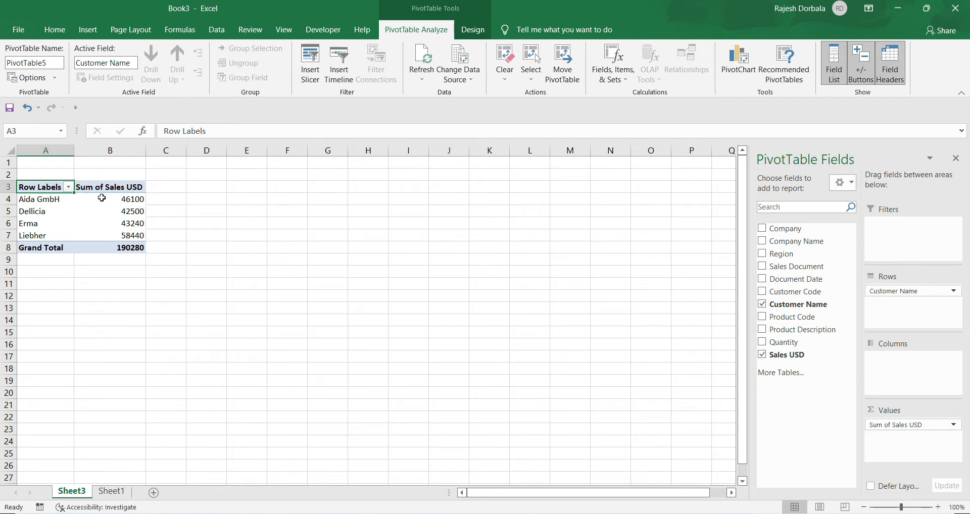
Summarize the PivotTable's Sales USD values by Count
mouse_move(101, 198)
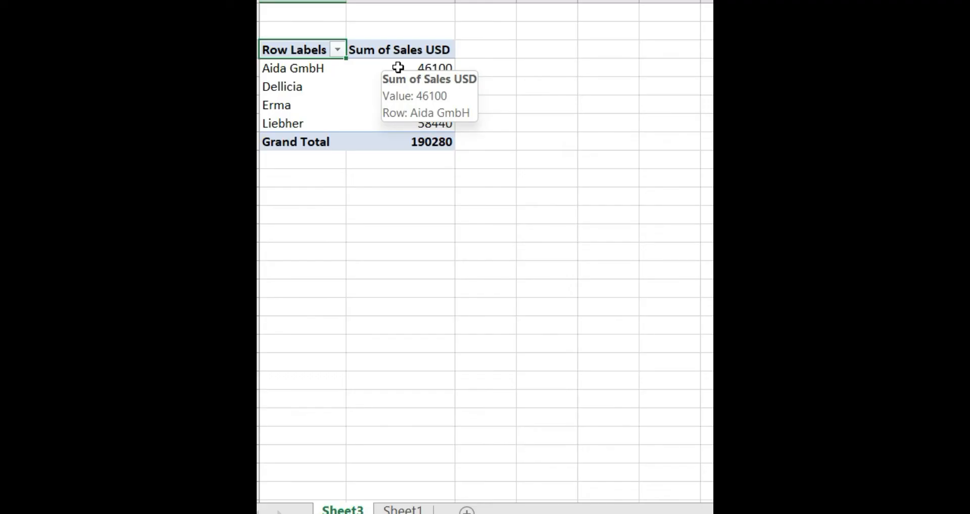
click(398, 67)
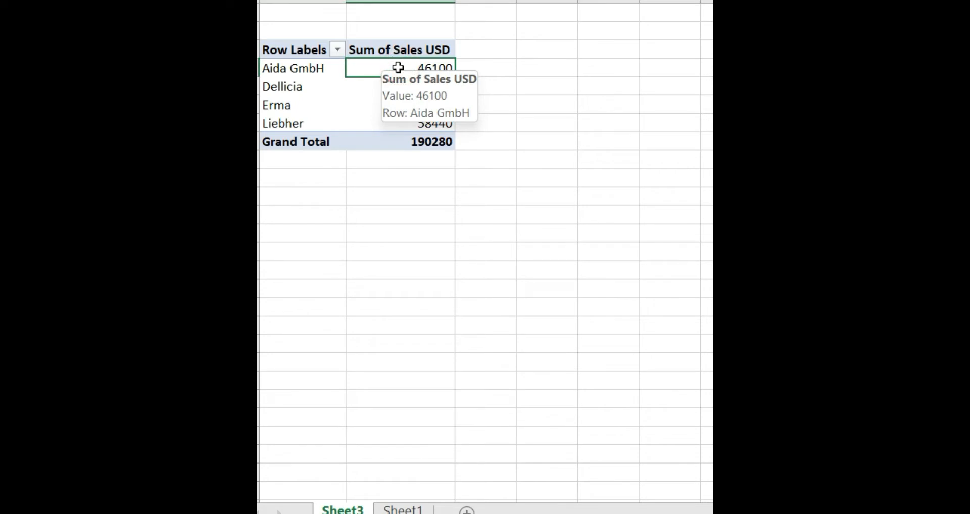
right_click(398, 67)
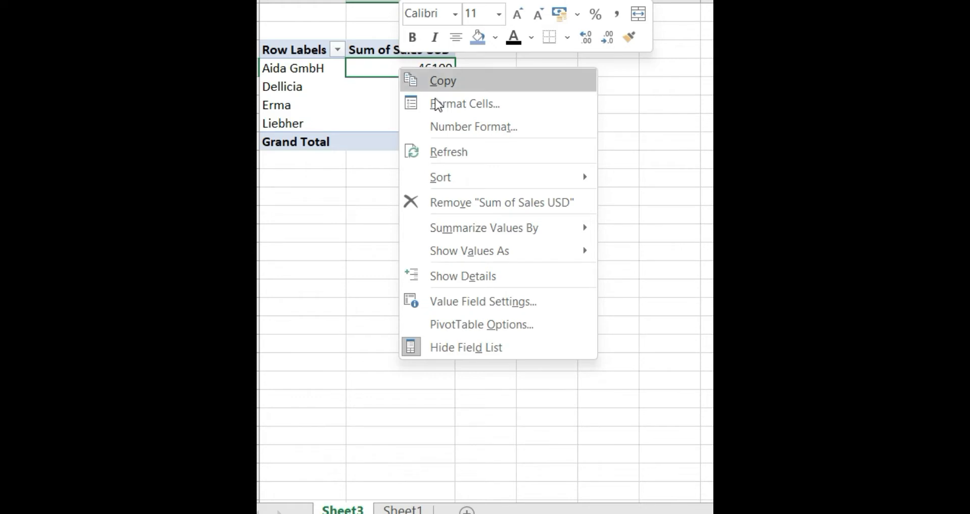
mouse_move(508, 235)
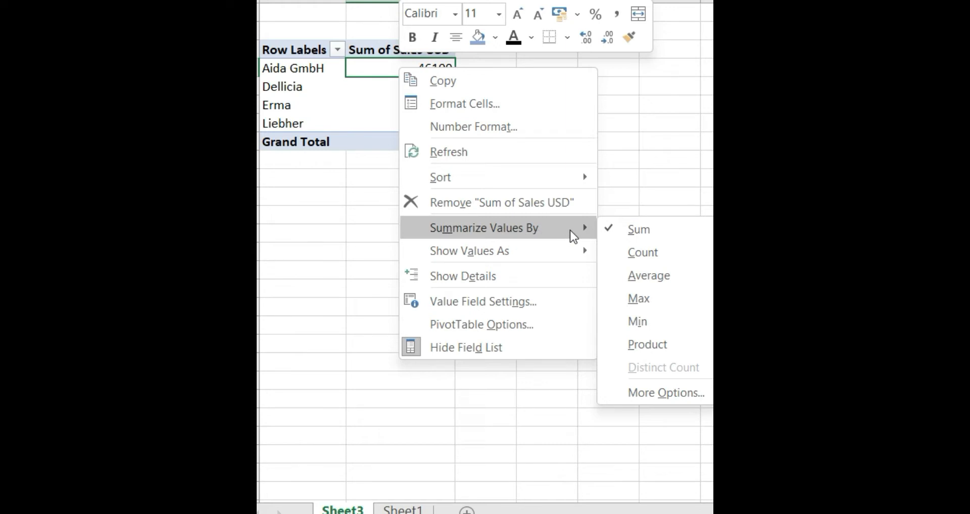
click(632, 254)
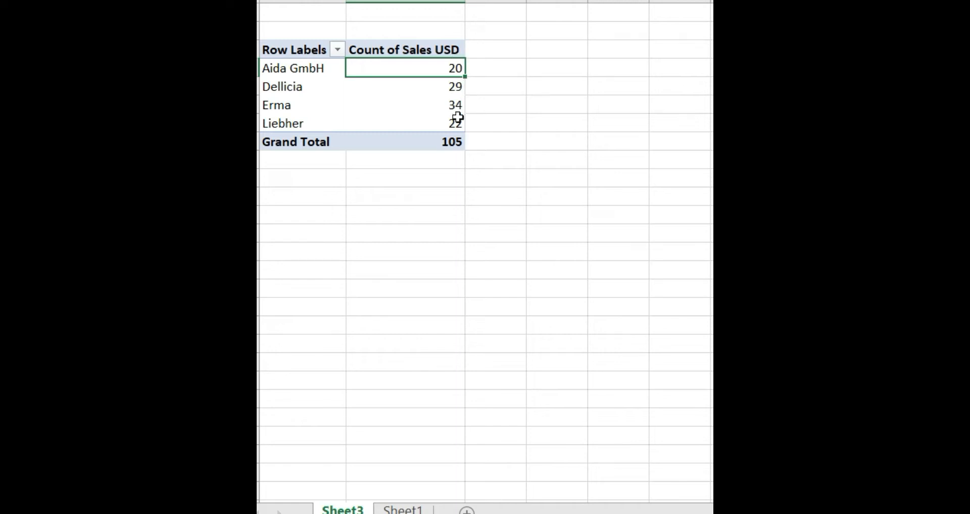
Summarize the PivotTable's Sales USD values by Average
mouse_move(453, 68)
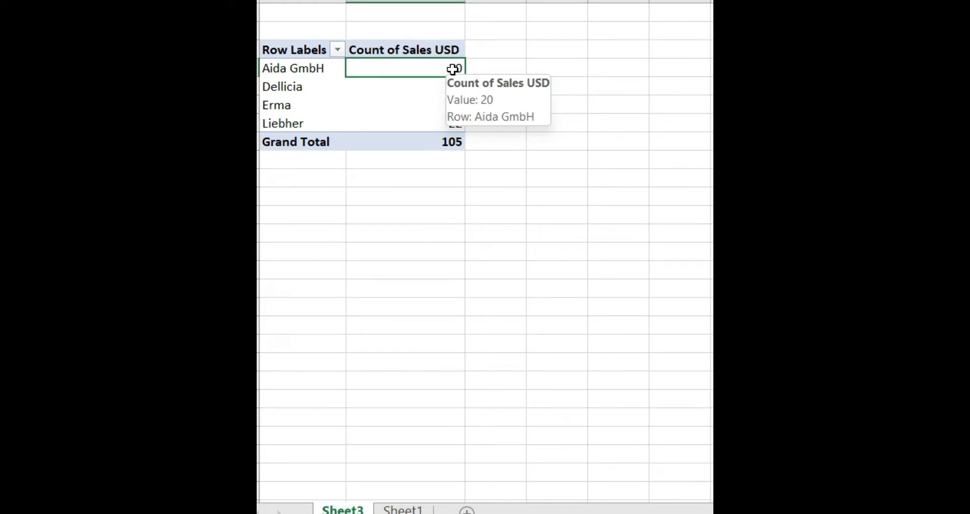
right_click(453, 69)
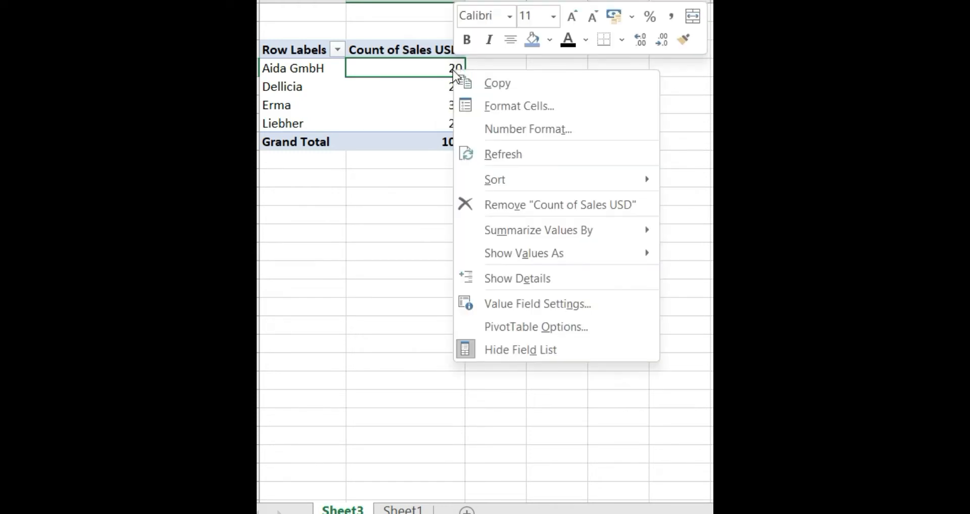
mouse_move(592, 239)
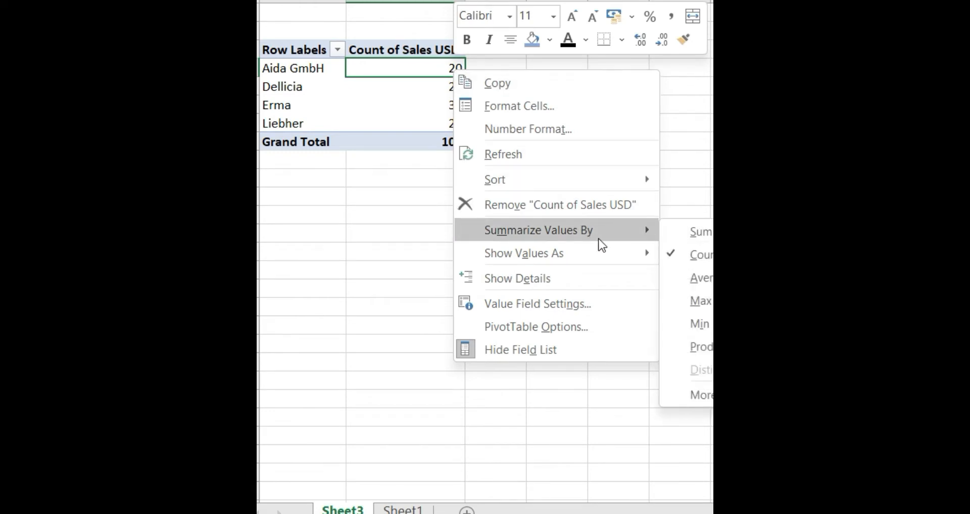
click(689, 279)
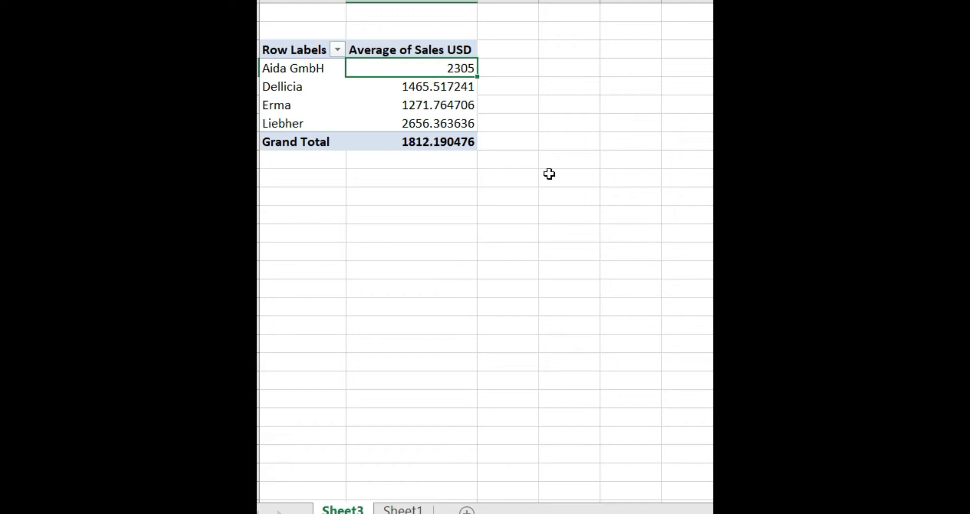
Format the average sales values as Number with a 1000 separator and 0 decimal places
right_click(465, 68)
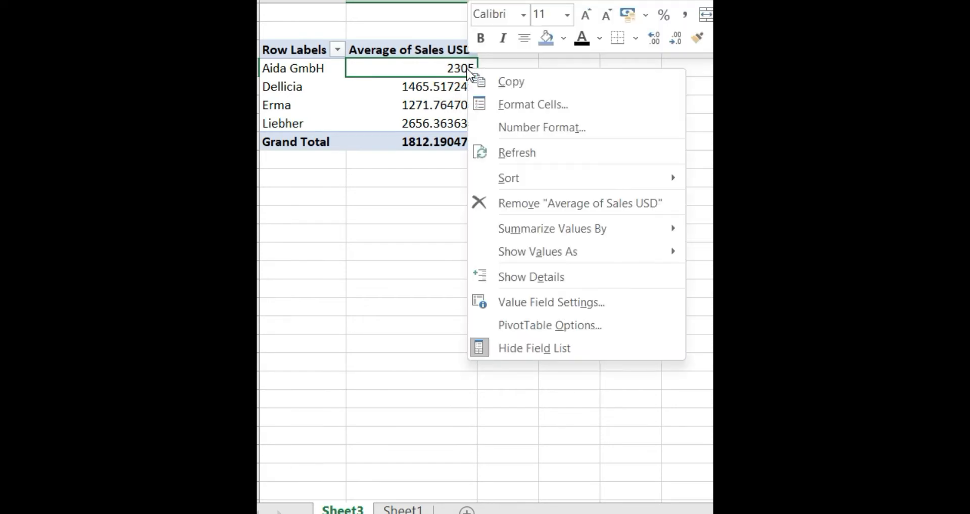
click(538, 126)
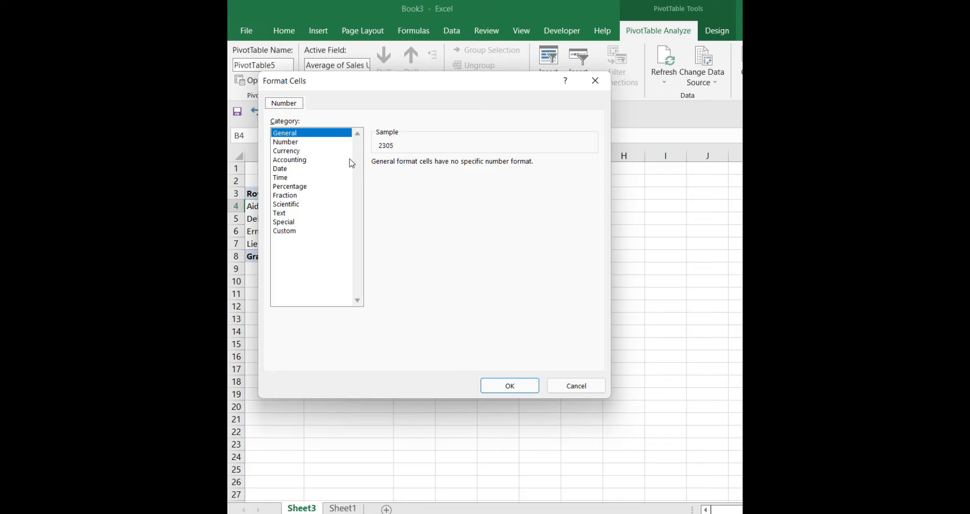
click(301, 142)
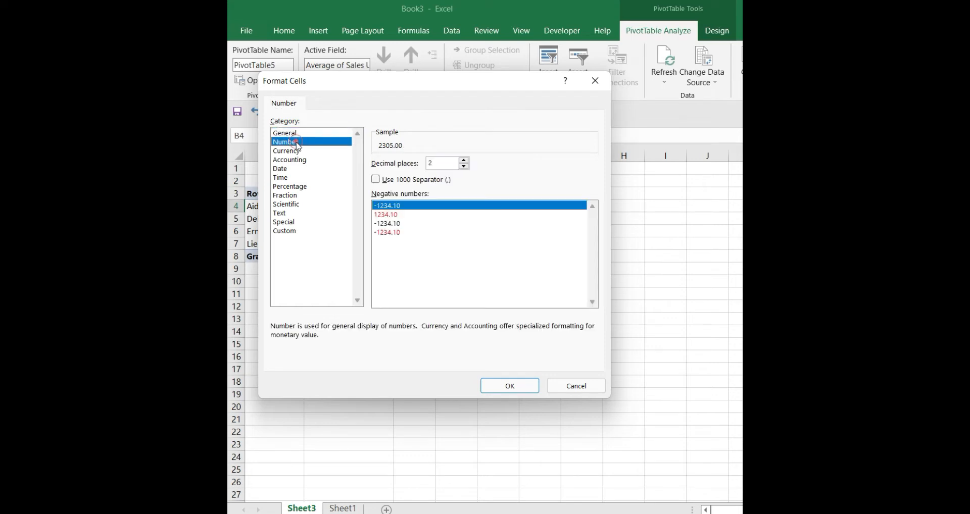
click(376, 180)
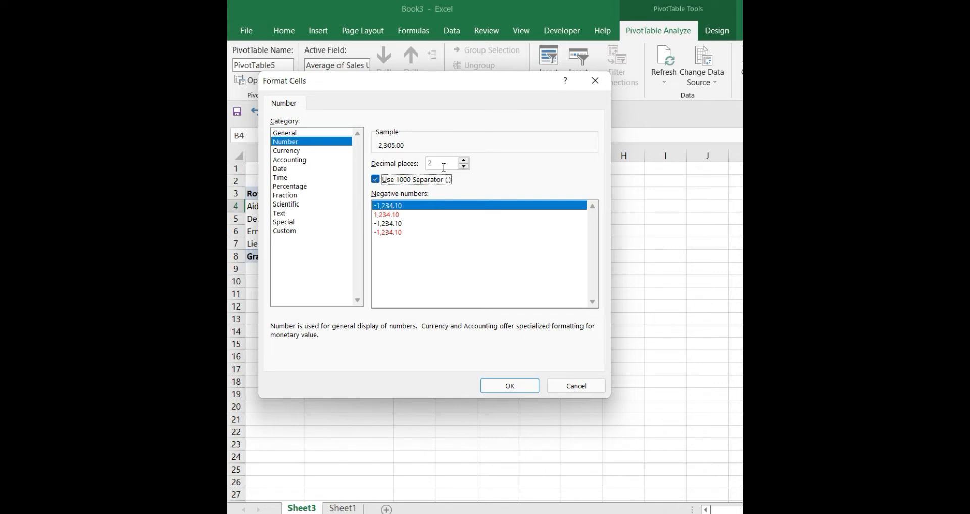
click(463, 166)
click(463, 166)
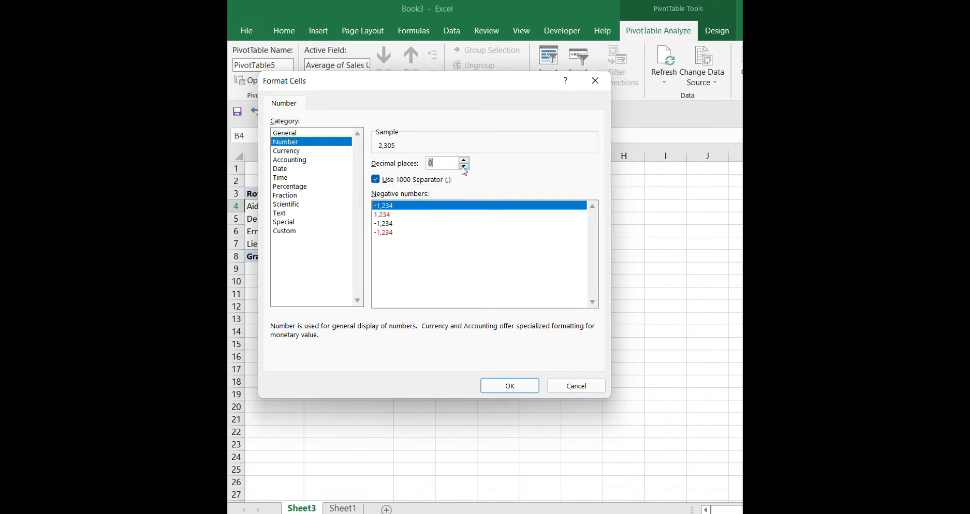
click(509, 386)
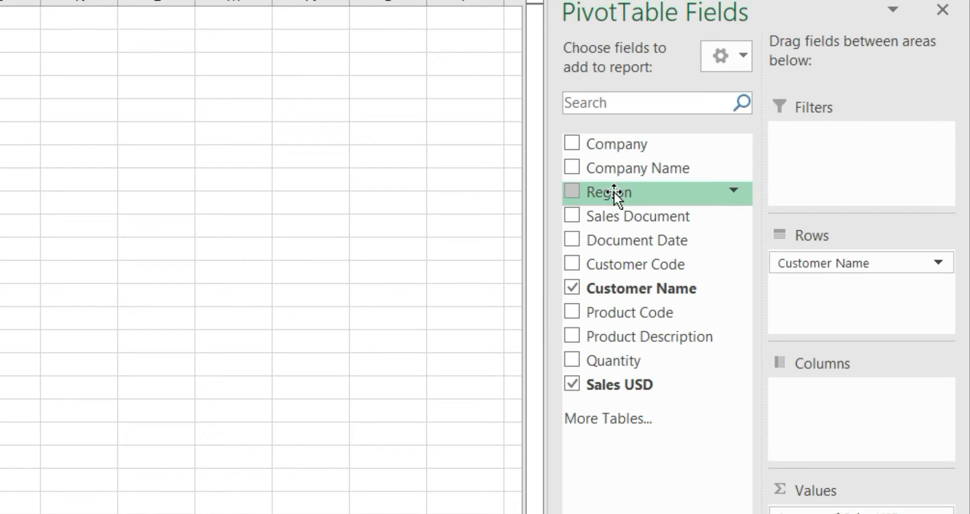
Add the Region field to the PivotTable's Filters area and filter the report to America
drag(613, 191, 851, 147)
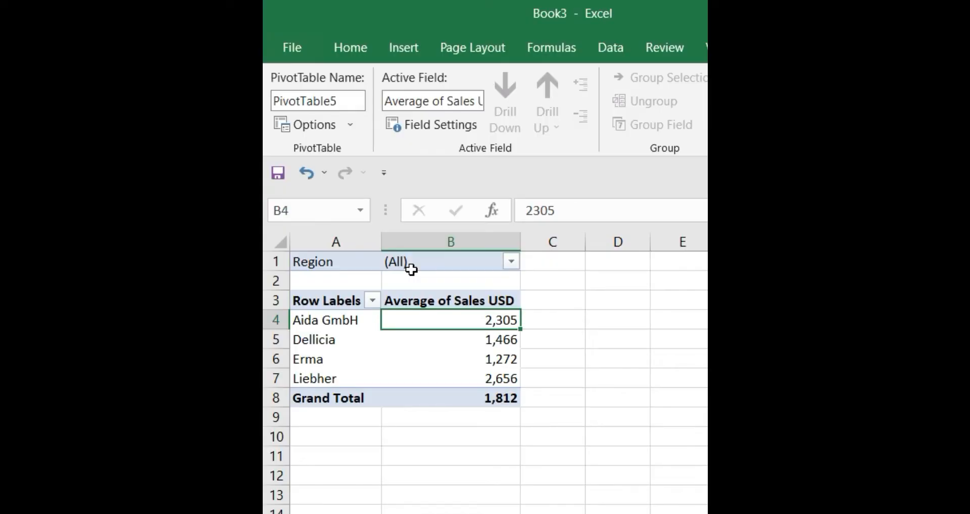
click(511, 261)
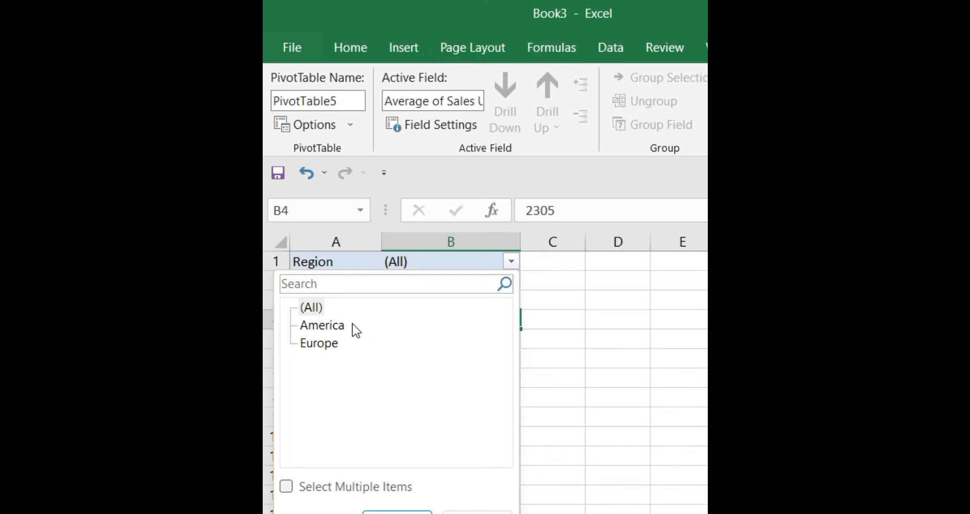
click(334, 328)
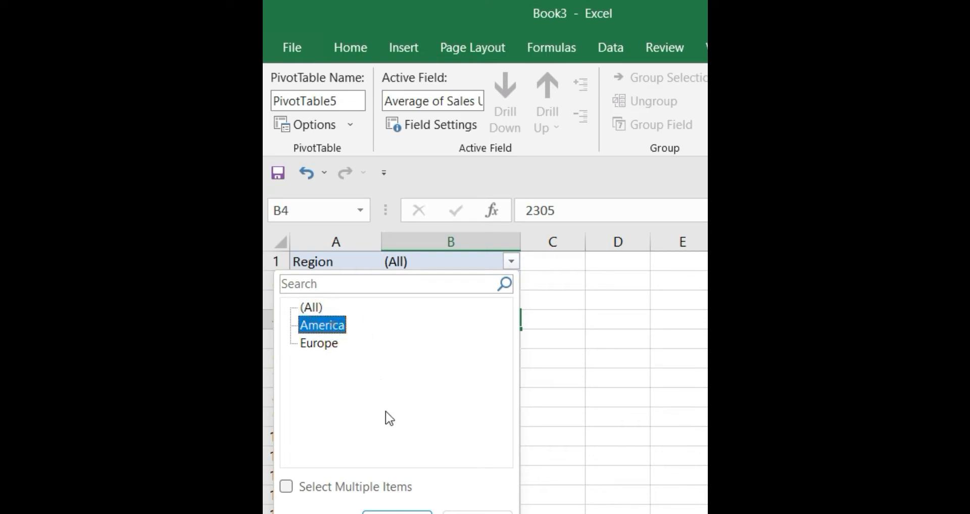
click(397, 513)
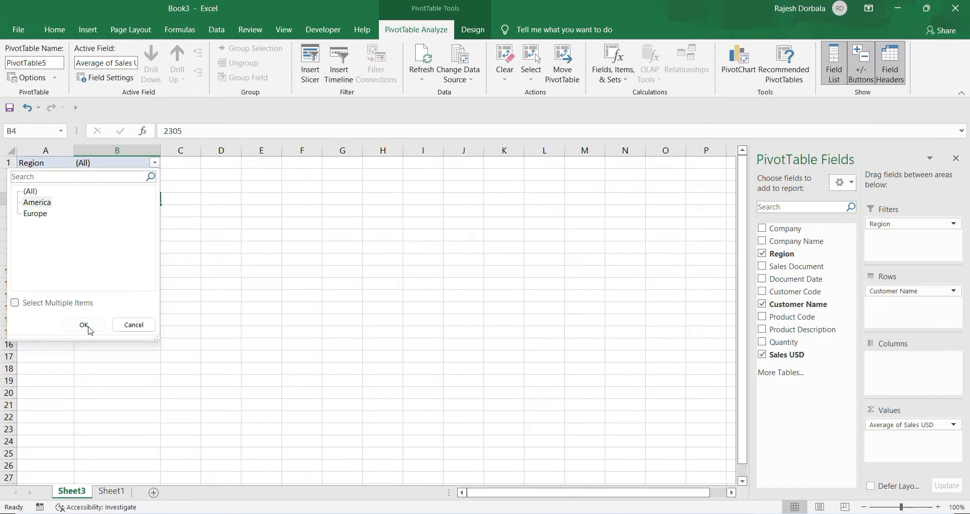
click(397, 513)
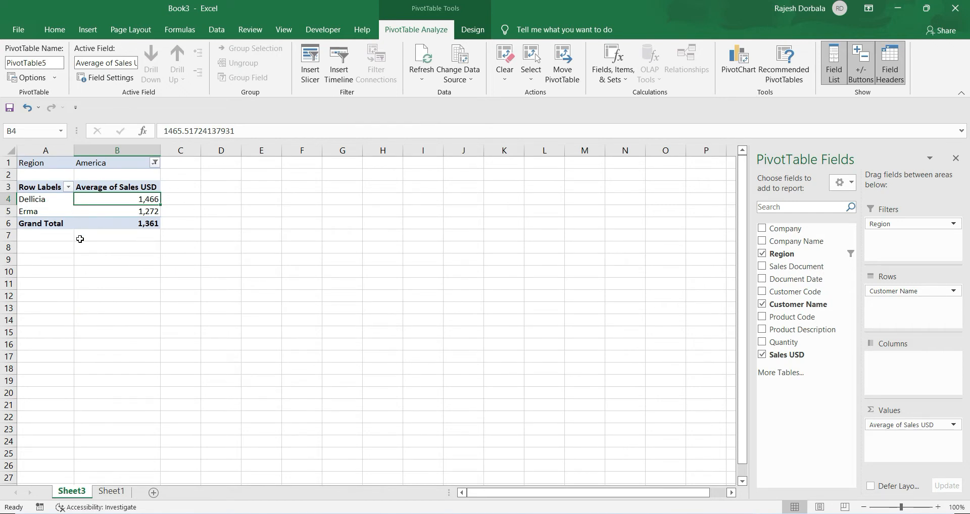
Switch the Region report filter to Europe
click(154, 164)
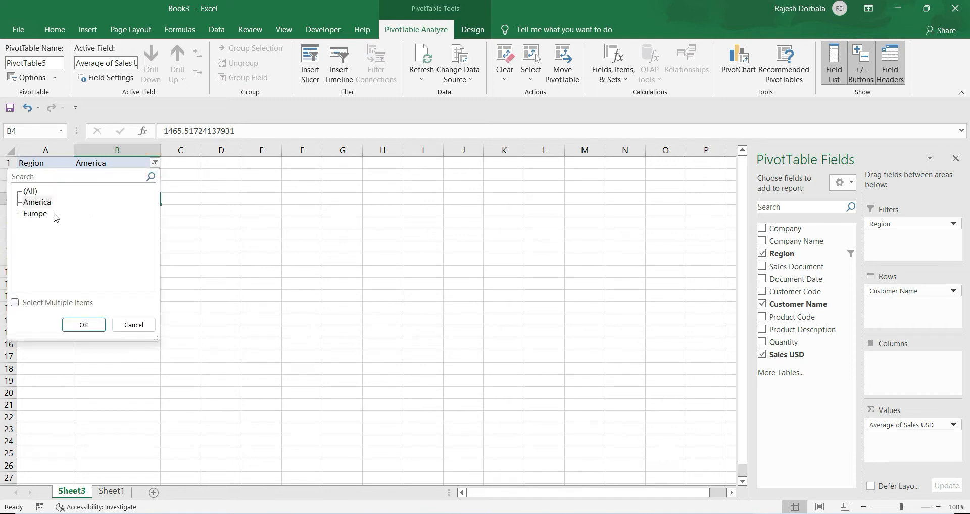
click(45, 214)
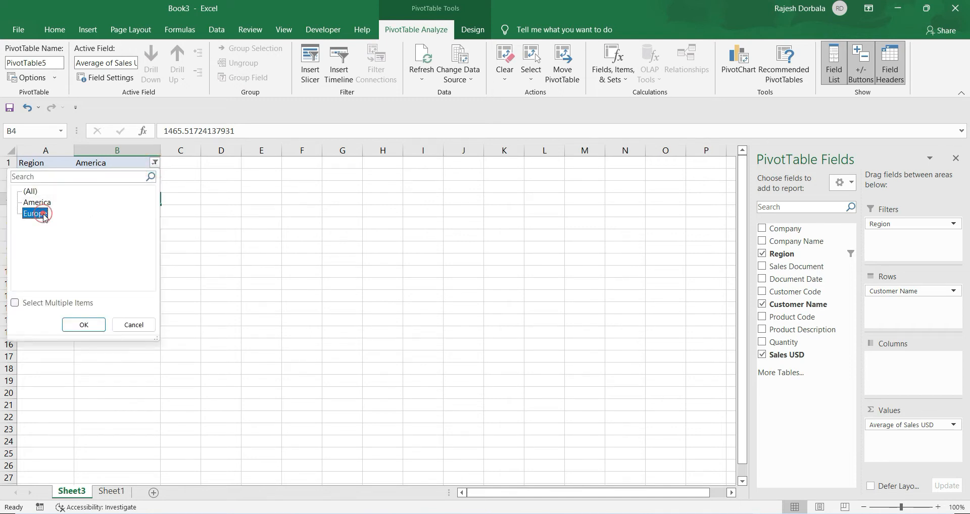
click(84, 332)
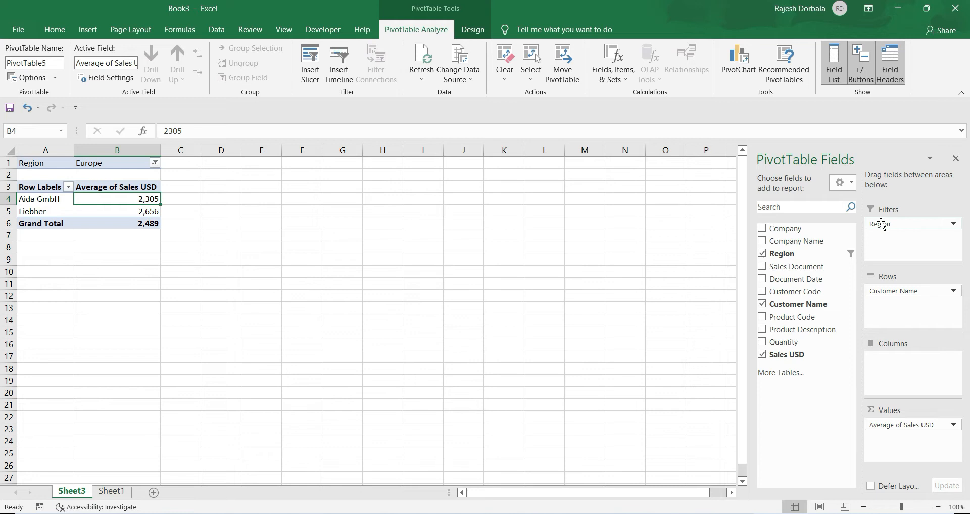
Remove Region from the PivotTable's Filters area and add it to the Columns area
drag(880, 223, 646, 246)
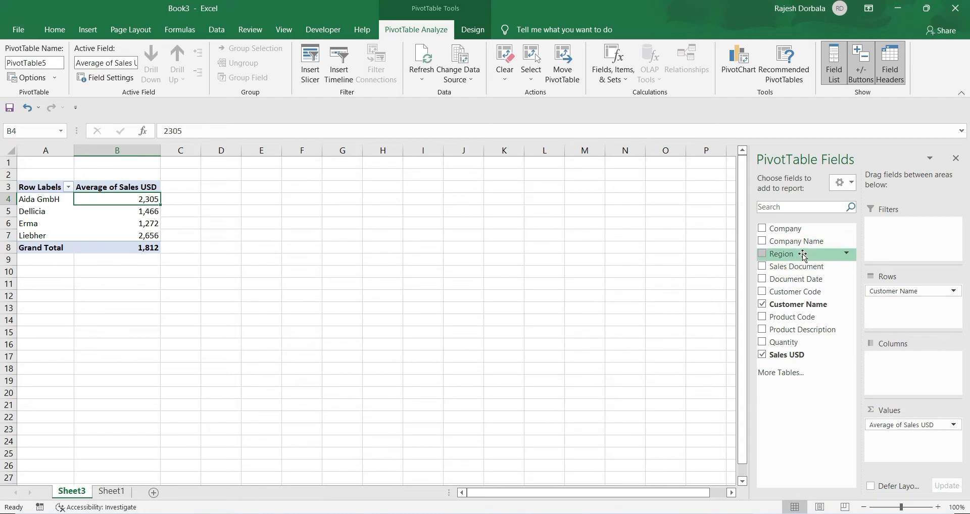
drag(802, 255, 892, 362)
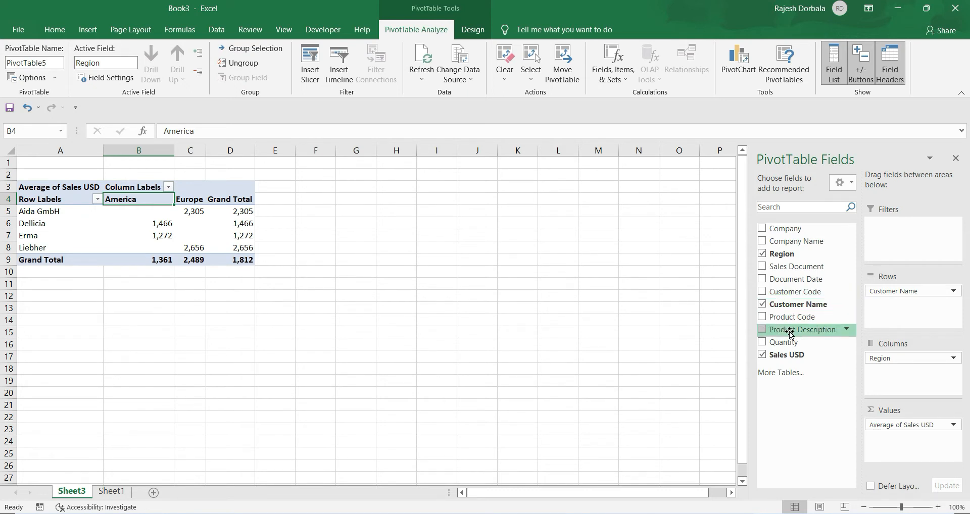
Add the Product Description field below Customer Name in the PivotTable's Rows area
drag(788, 332, 910, 316)
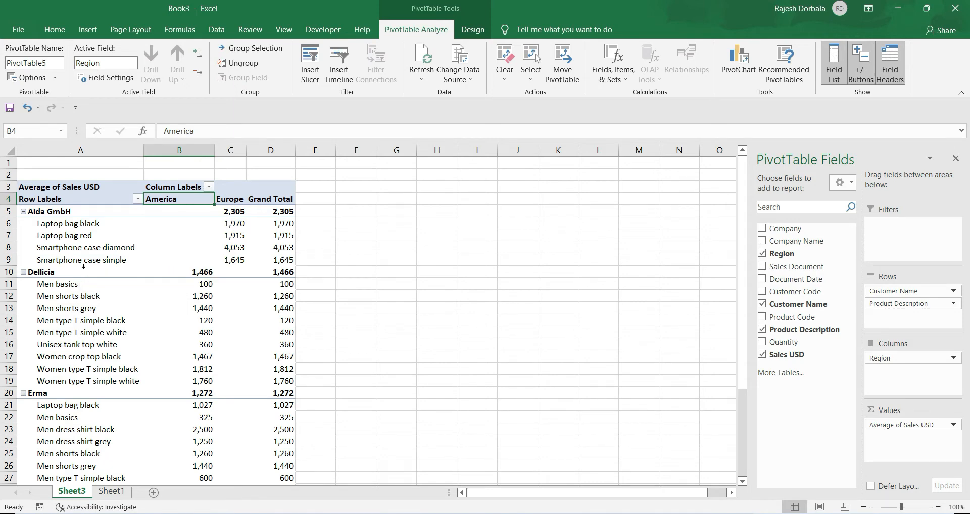
scroll(127, 321, down, 3)
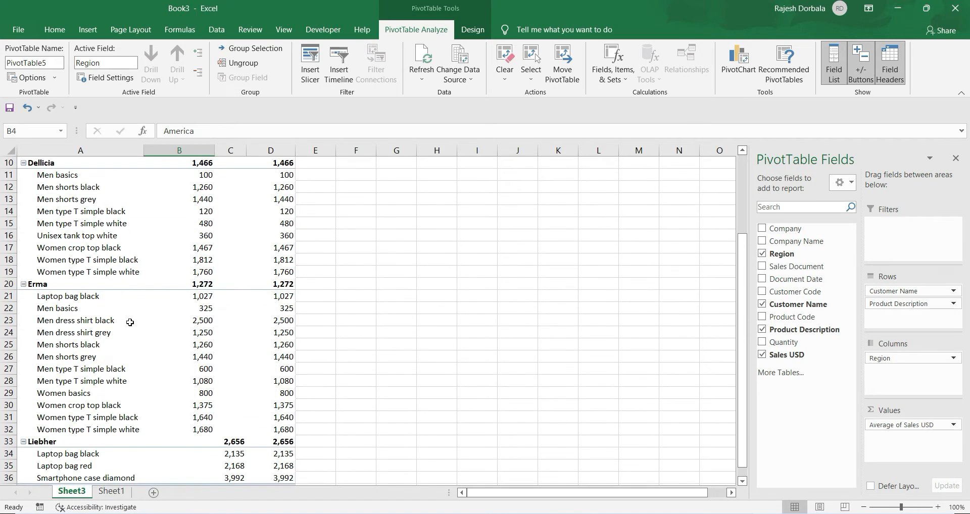
scroll(130, 322, up, 3)
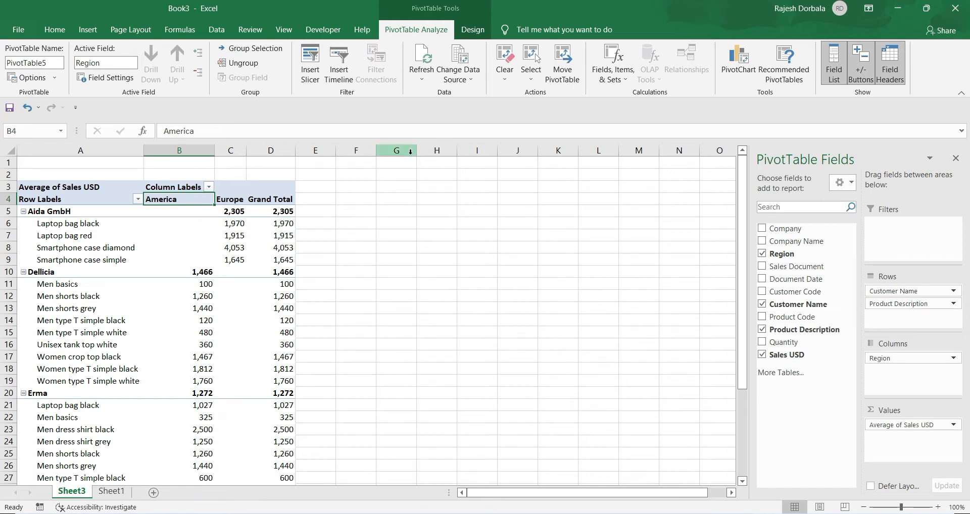
Browse the available PivotTable styles and preview several of them on the report
click(470, 36)
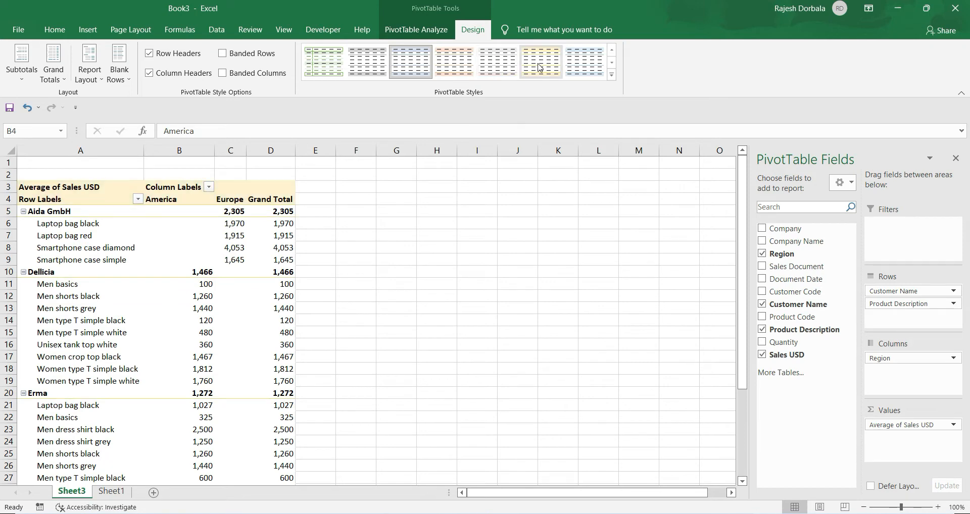
click(611, 69)
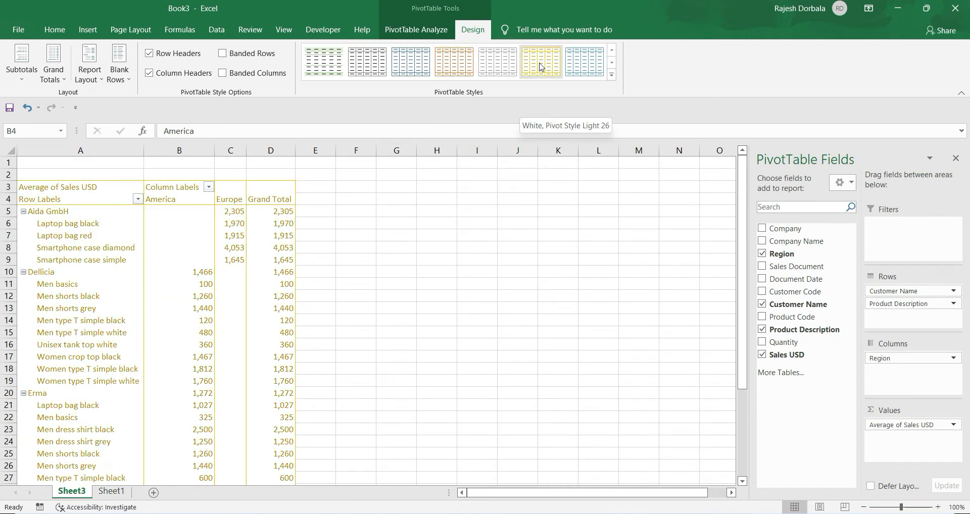
click(612, 64)
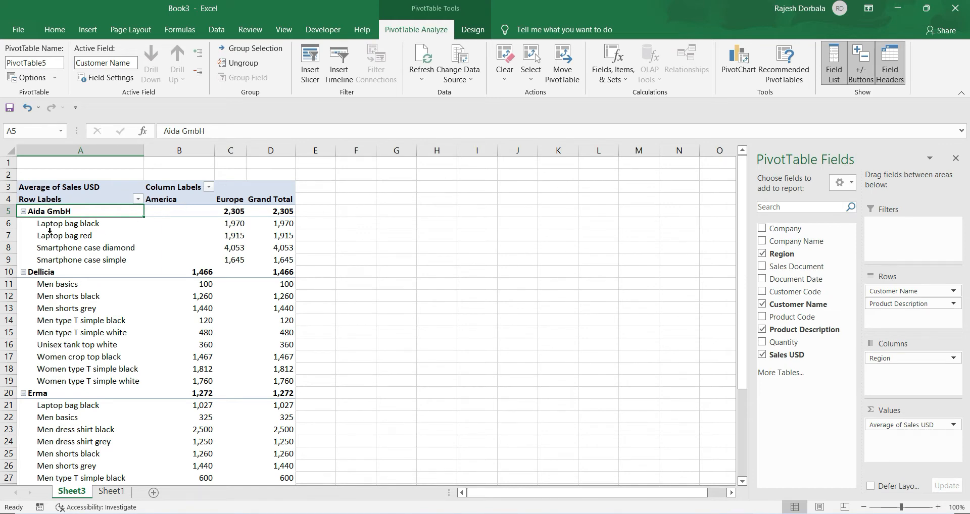
scroll(54, 289, down, 1)
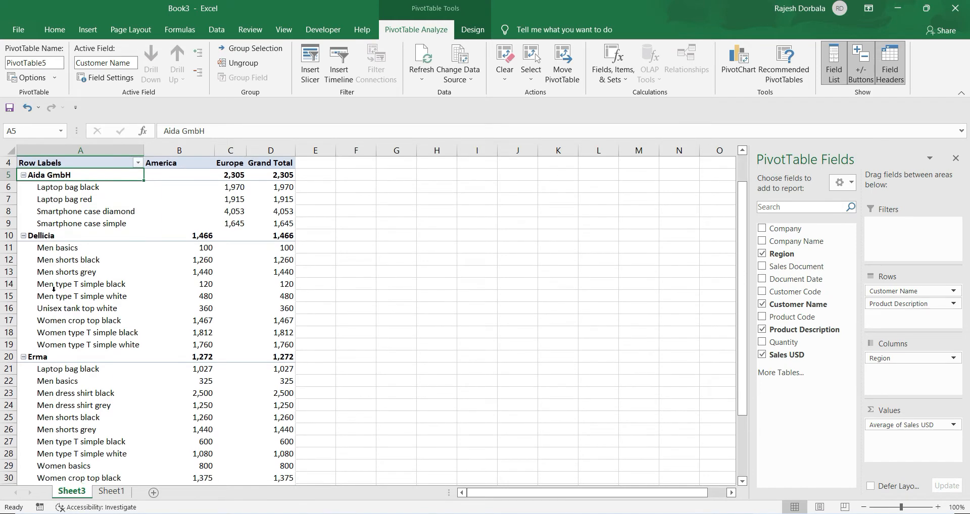
scroll(53, 289, down, 3)
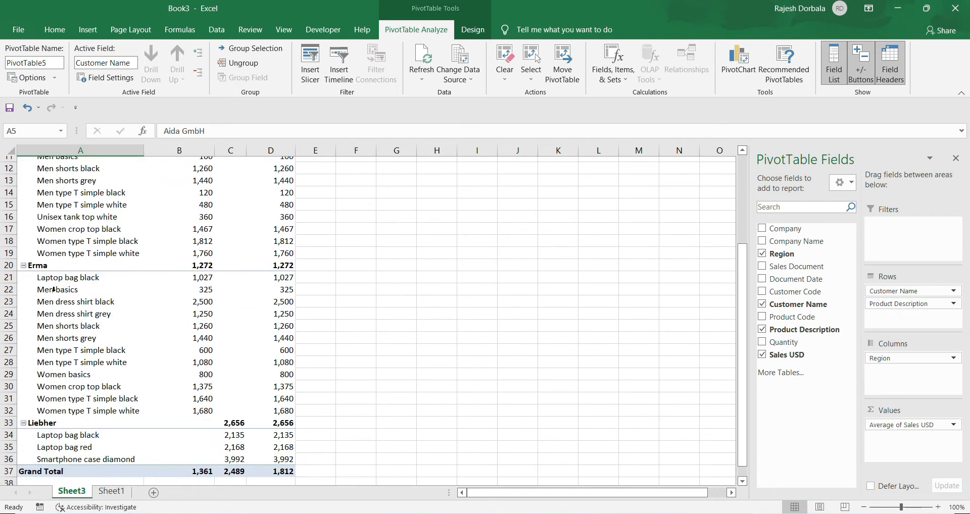
scroll(54, 289, up, 4)
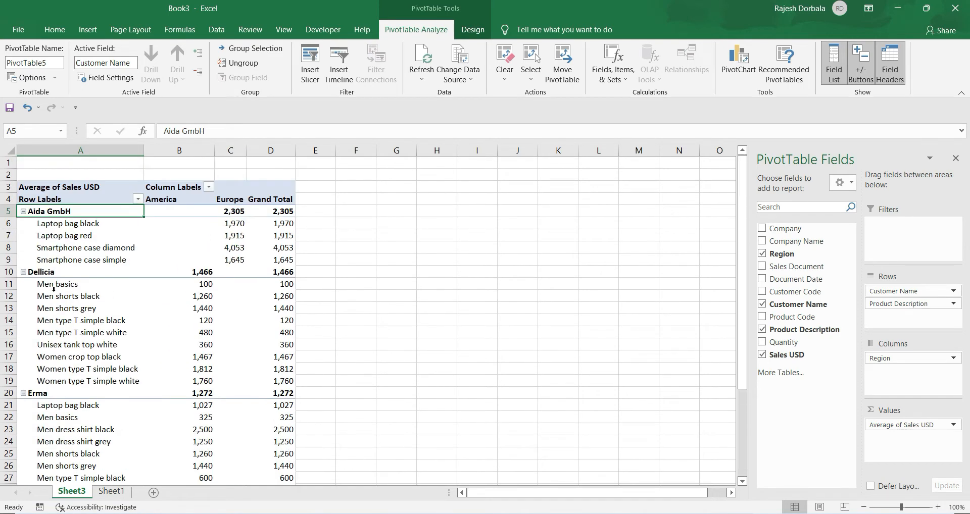
Collapse the product rows under each of the four customers in the PivotTable
click(23, 211)
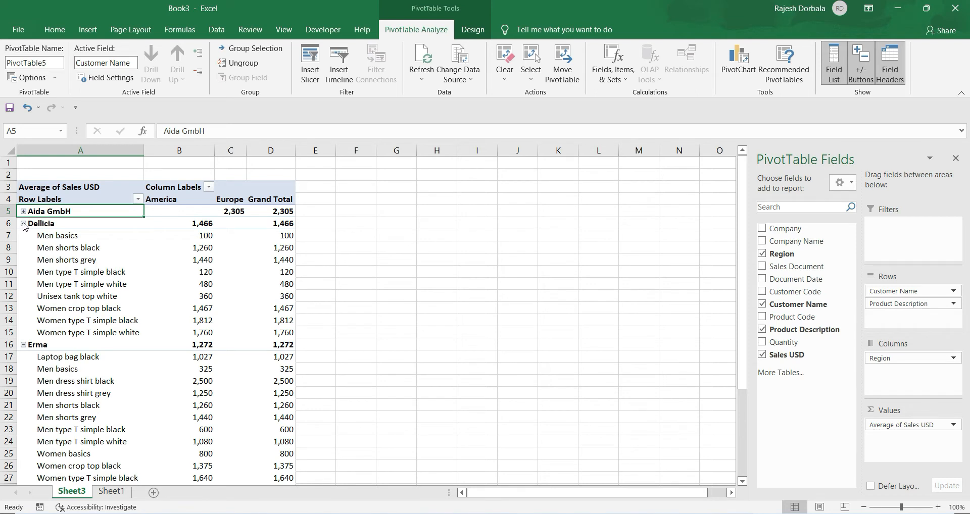
click(23, 223)
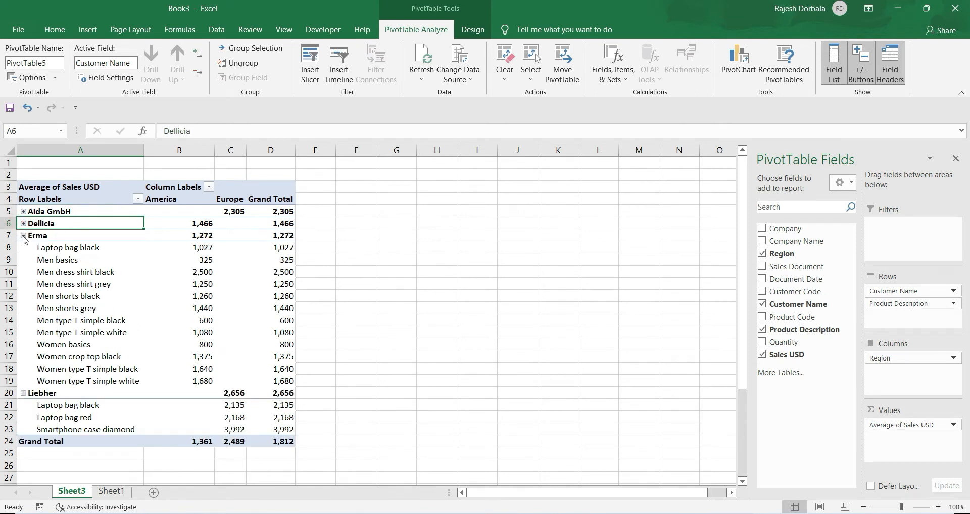
click(23, 236)
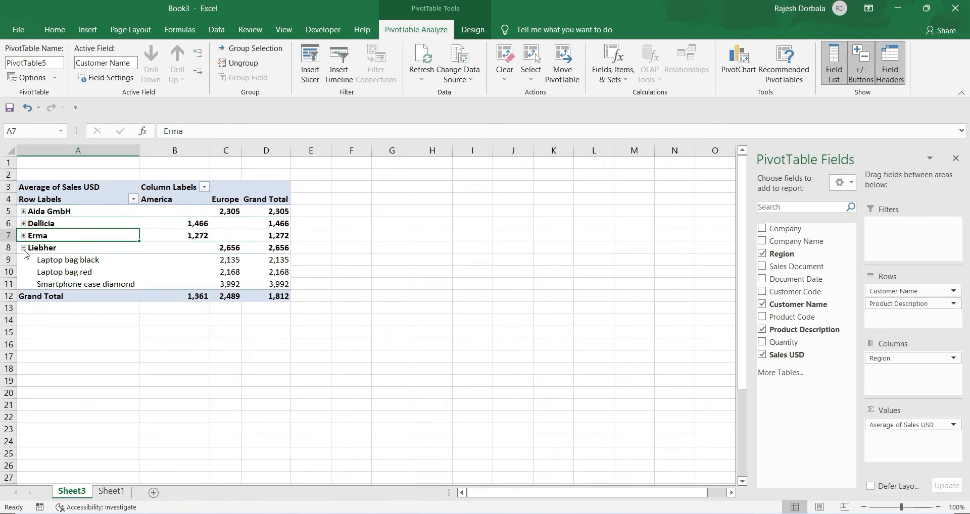
click(23, 248)
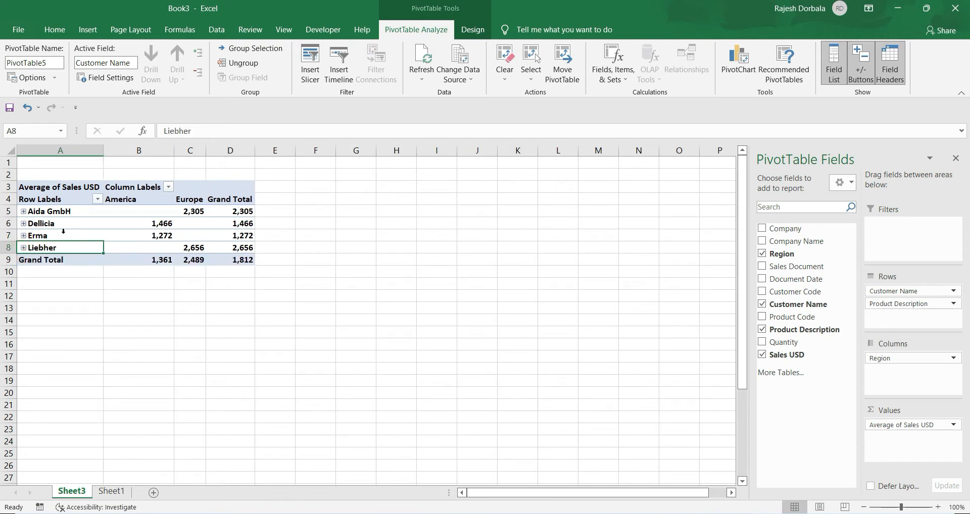
Expand all four customers in the PivotTable to show their product rows again
mouse_move(119, 224)
click(24, 211)
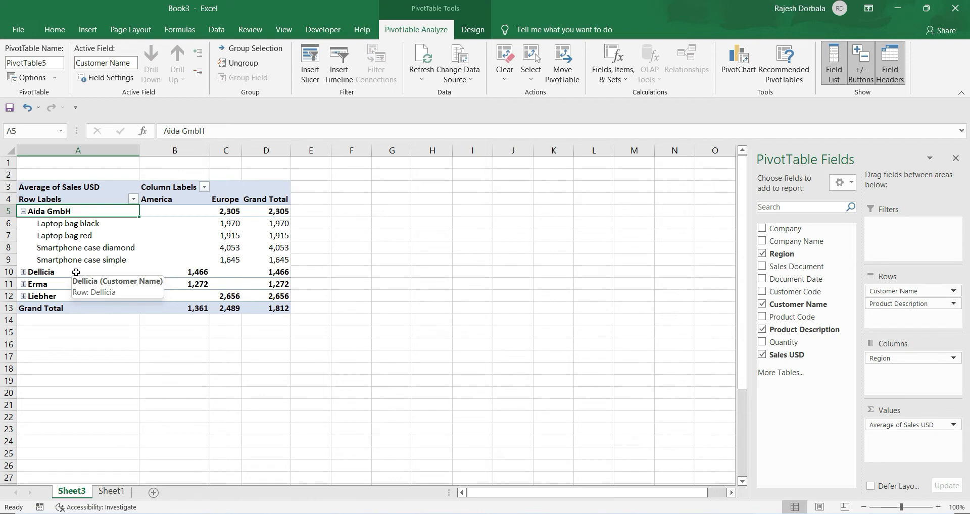
click(23, 272)
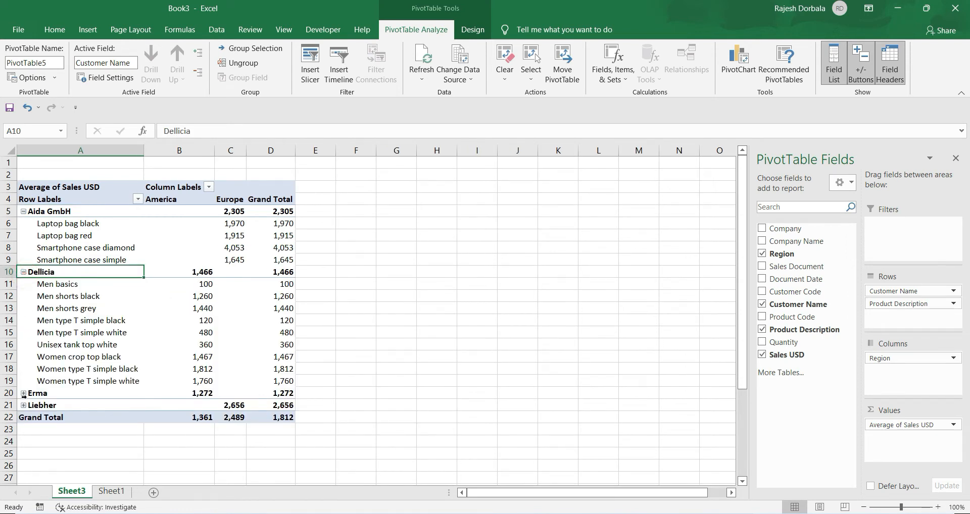
click(23, 393)
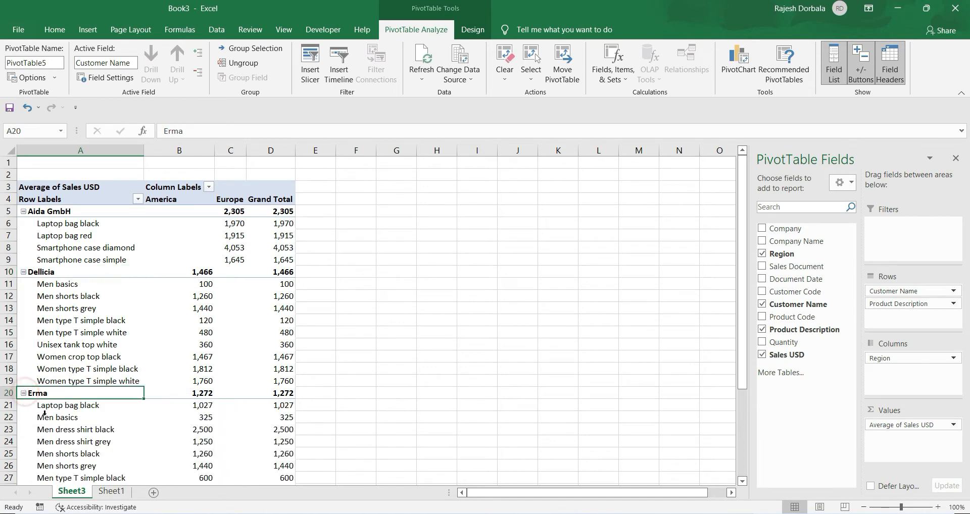
scroll(47, 420, down, 3)
scroll(47, 420, down, 1)
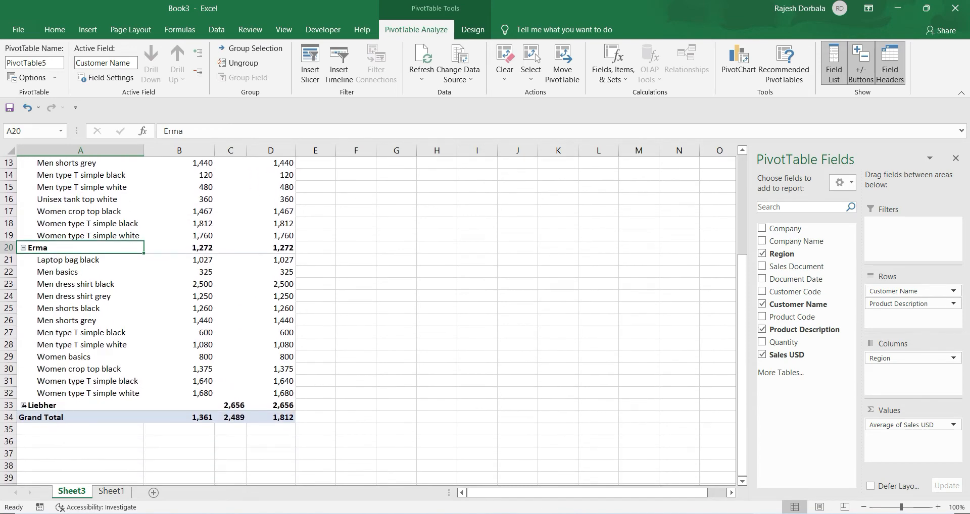
click(23, 405)
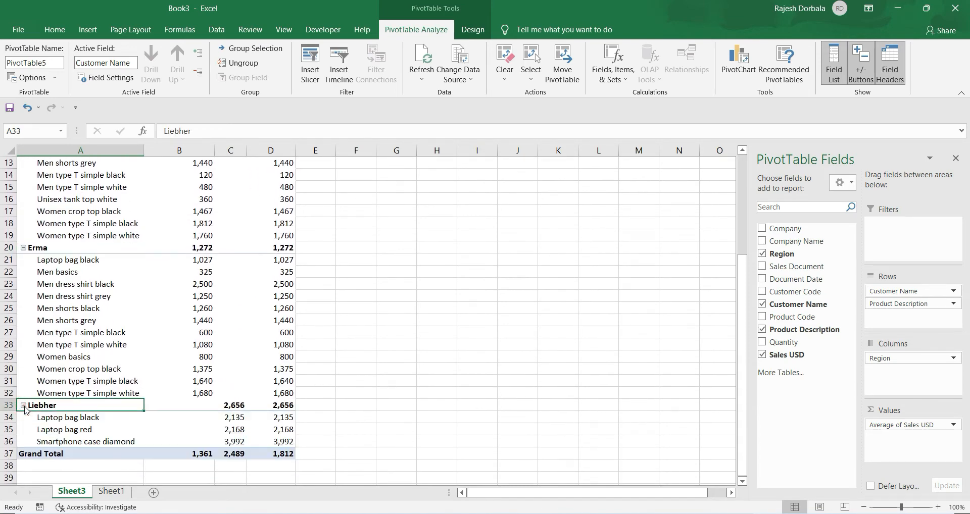
scroll(75, 357, up, 4)
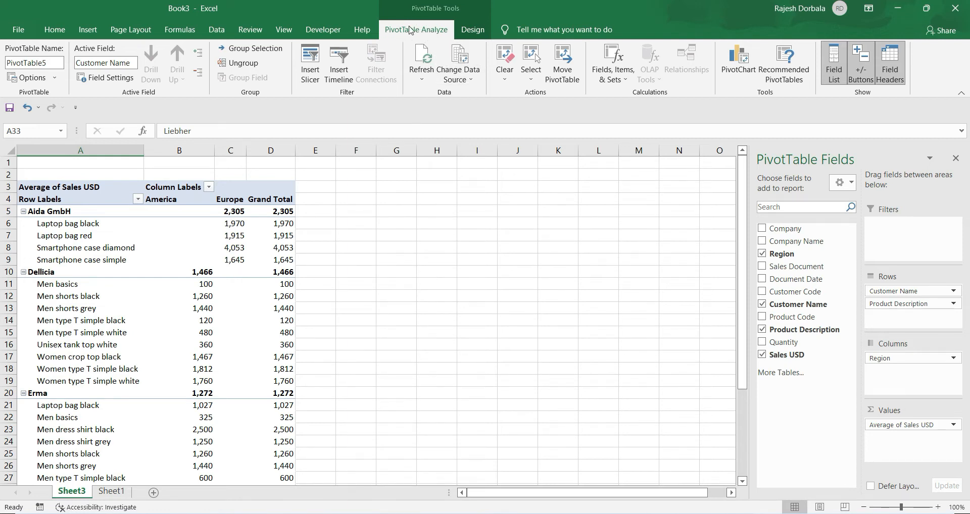
Hide the PivotTable's expand and collapse buttons and show them again
click(863, 76)
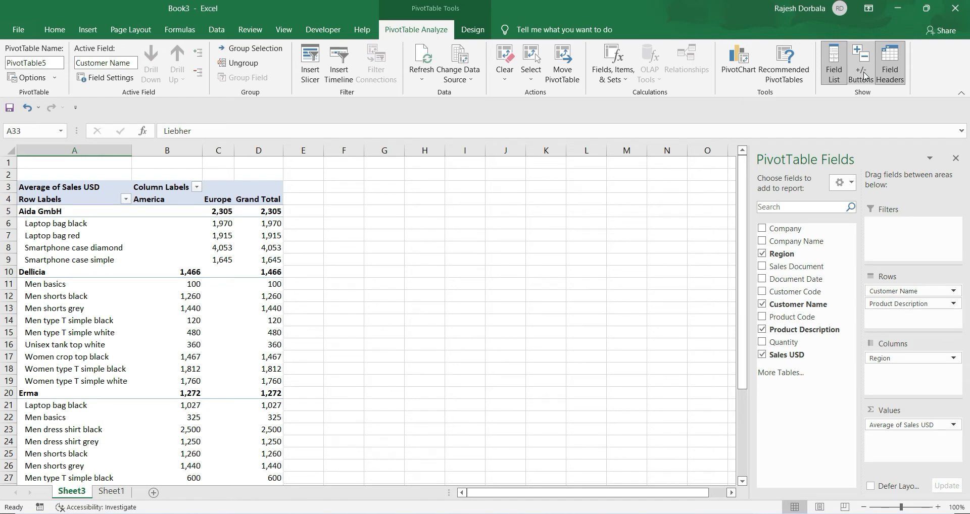
click(863, 75)
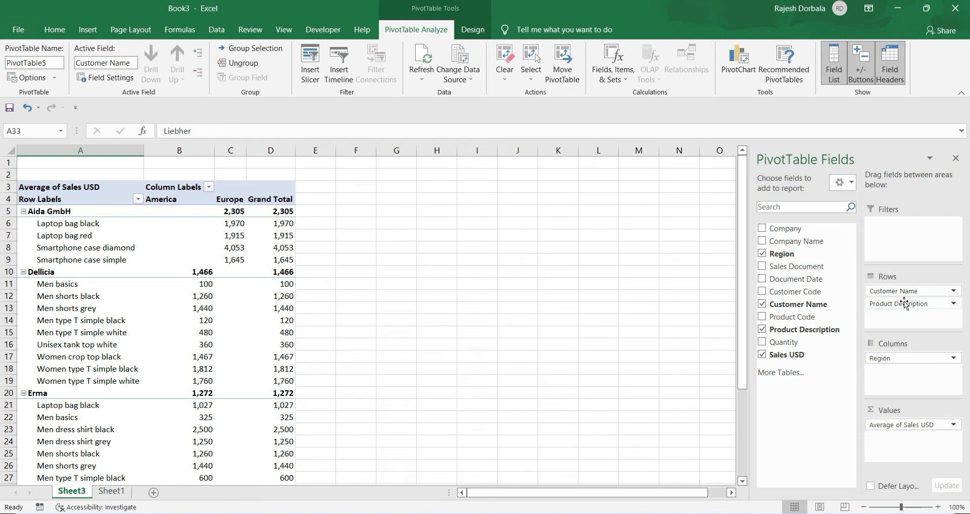
Remove Product Description from the PivotTable's Rows area and add it back below Customer Name
drag(904, 303, 798, 402)
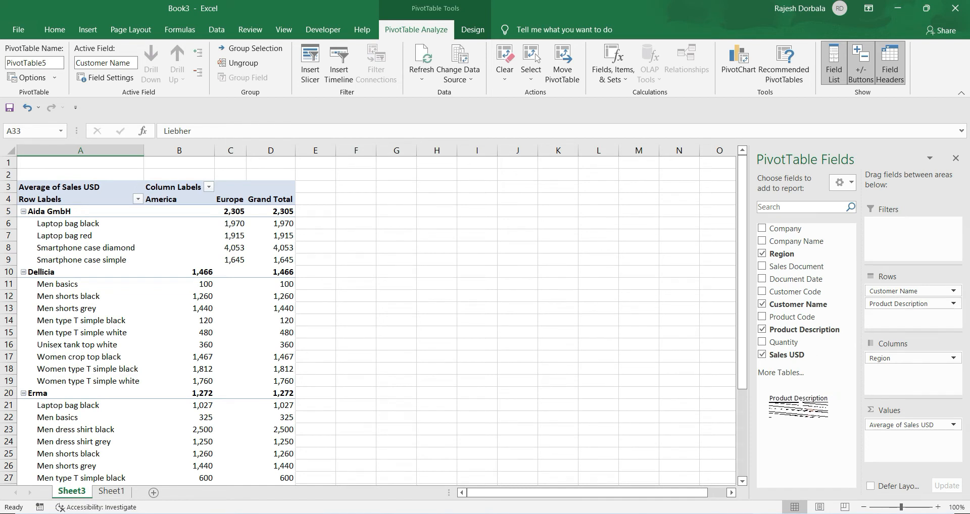
drag(798, 401, 800, 398)
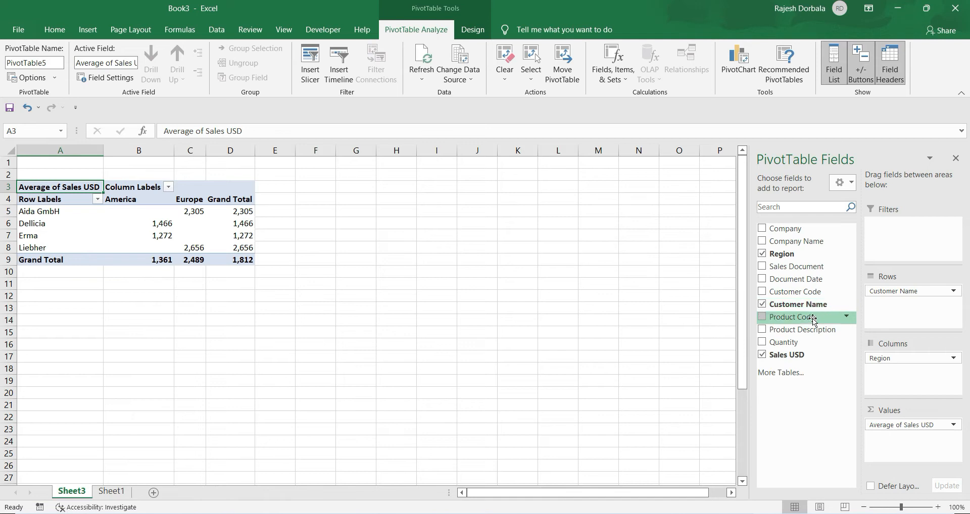
drag(813, 334, 902, 315)
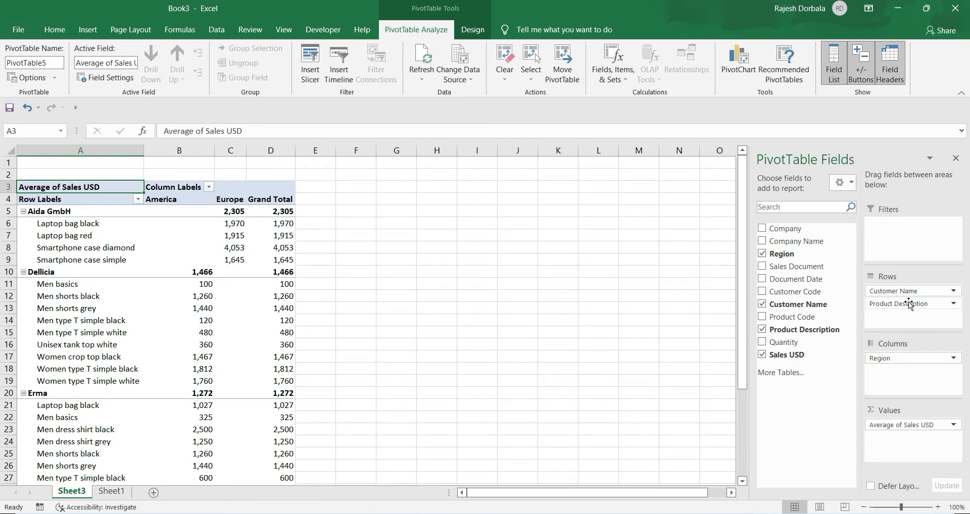
Remove Product Description from the PivotTable's Rows area and Region from its Columns area
drag(909, 304, 586, 327)
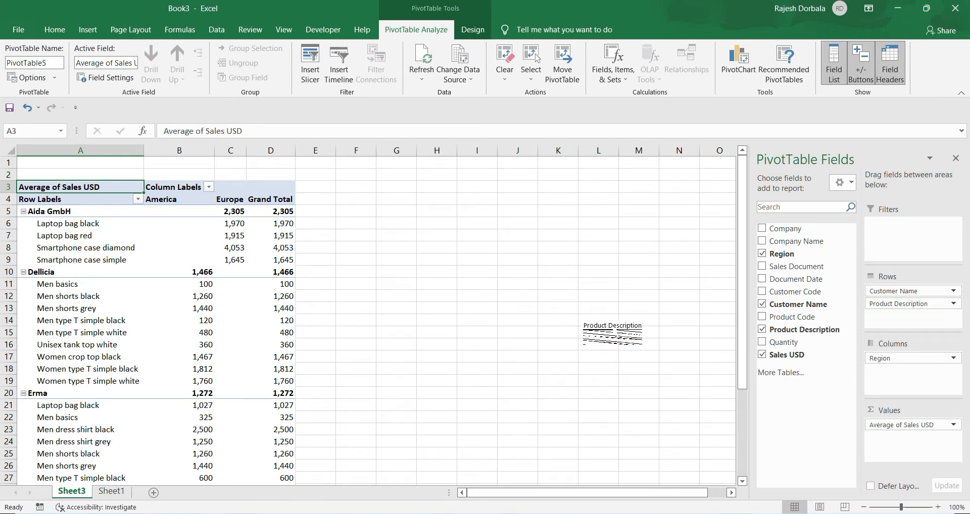
drag(612, 325, 612, 325)
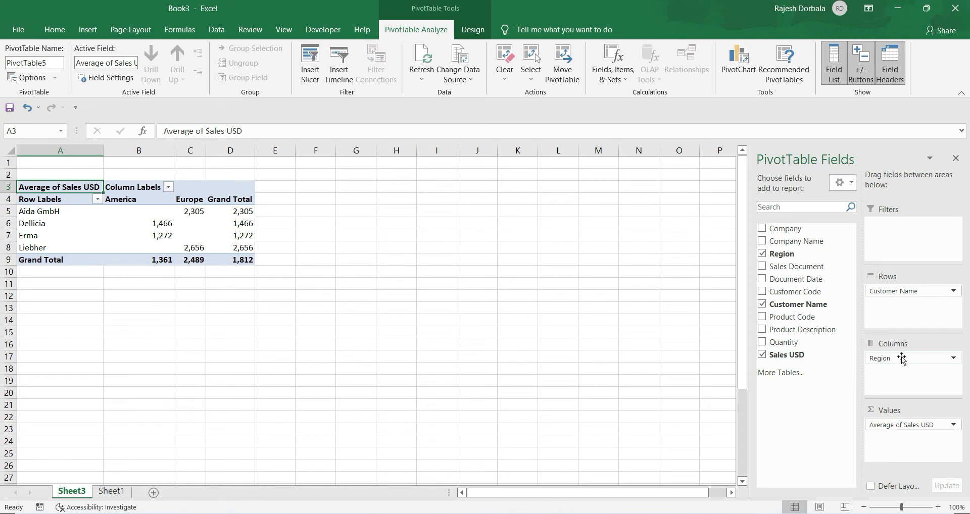
drag(902, 358, 782, 411)
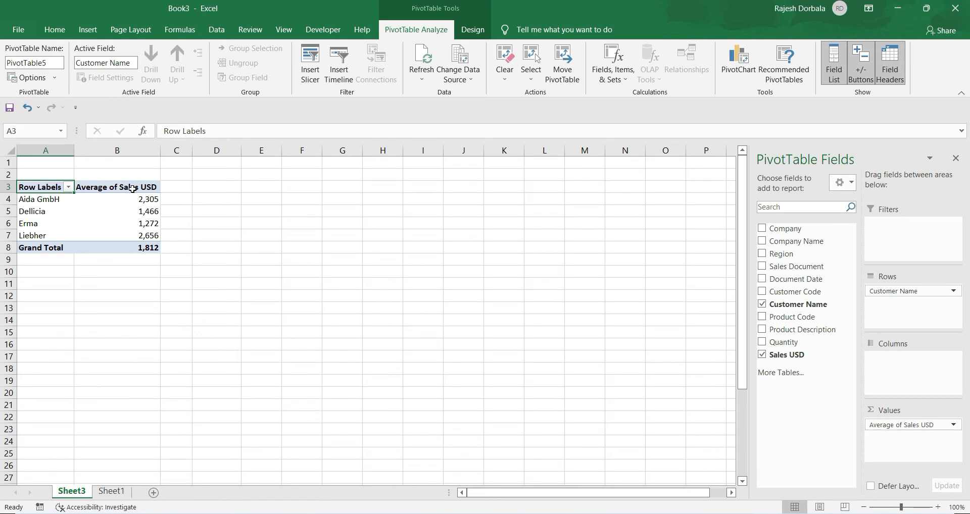
Rename the Average of Sales USD value field as Revenue
click(133, 188)
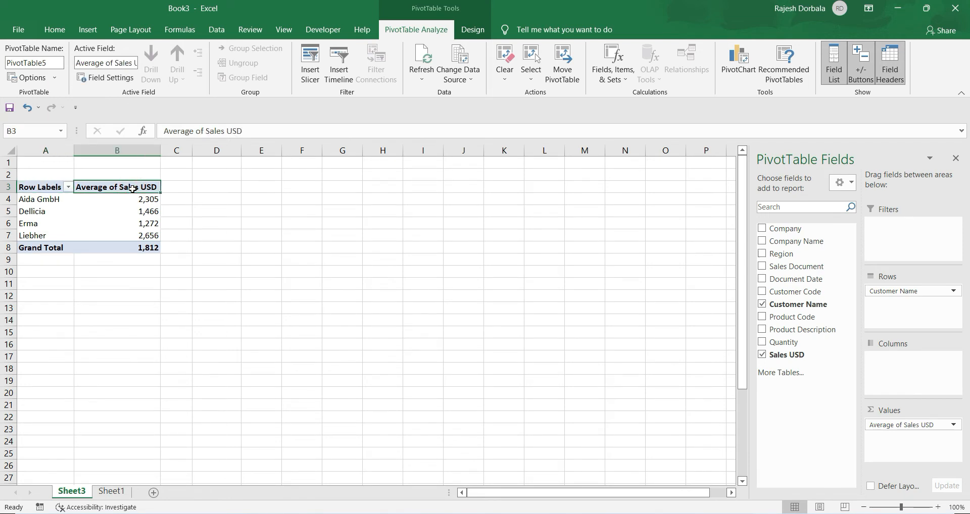
double_click(132, 188)
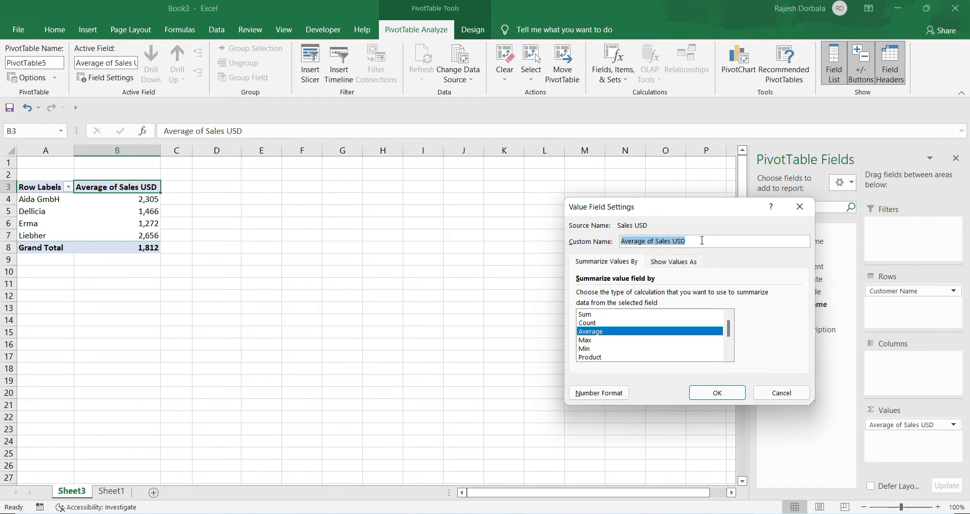
text(Revenue)
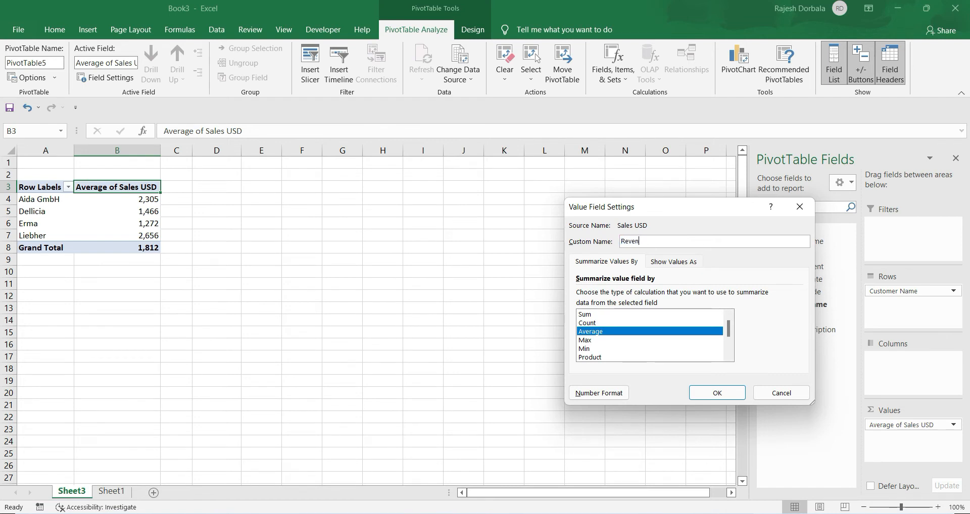
click(712, 395)
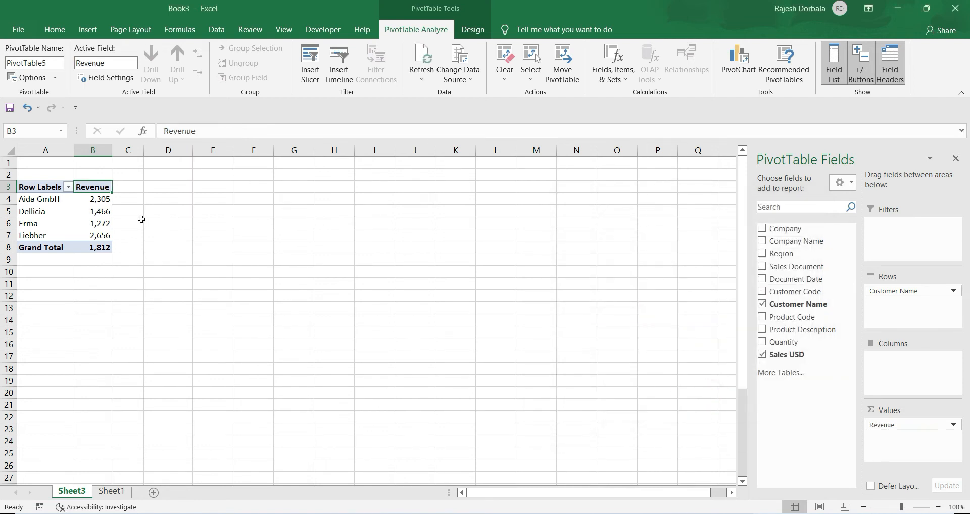
Rename the PivotTable's Row Labels header in cell A3 as Customer
mouse_move(104, 251)
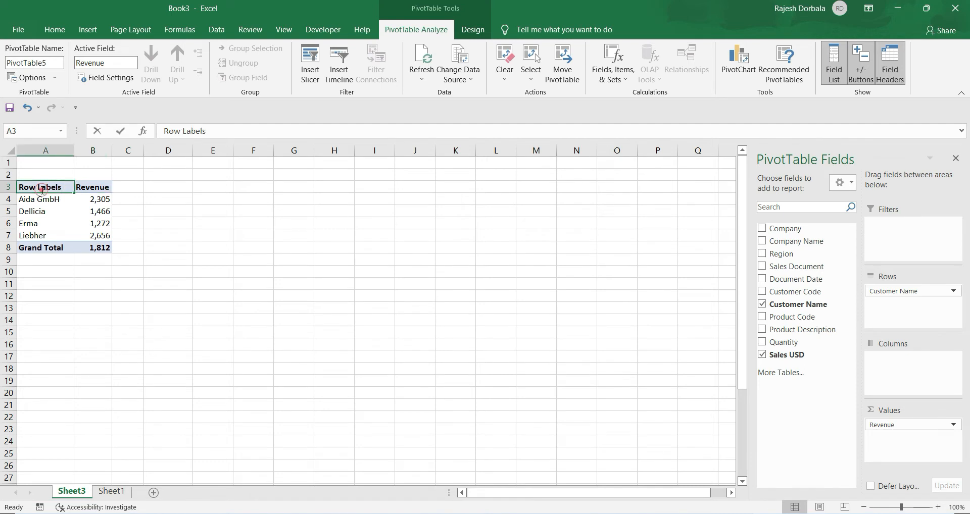
double_click(43, 189)
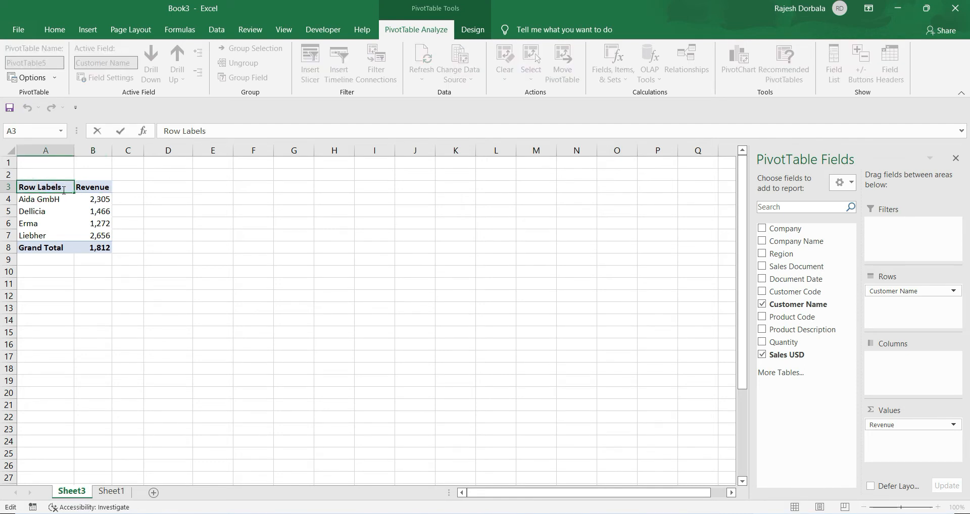
key(BackSpace)
key(BackSpace)
key(BackSpace)
key(BackSpace)
key(BackSpace)
key(BackSpace)
key(BackSpace)
key(BackSpace)
key(BackSpace)
key(BackSpace)
text(Customer)
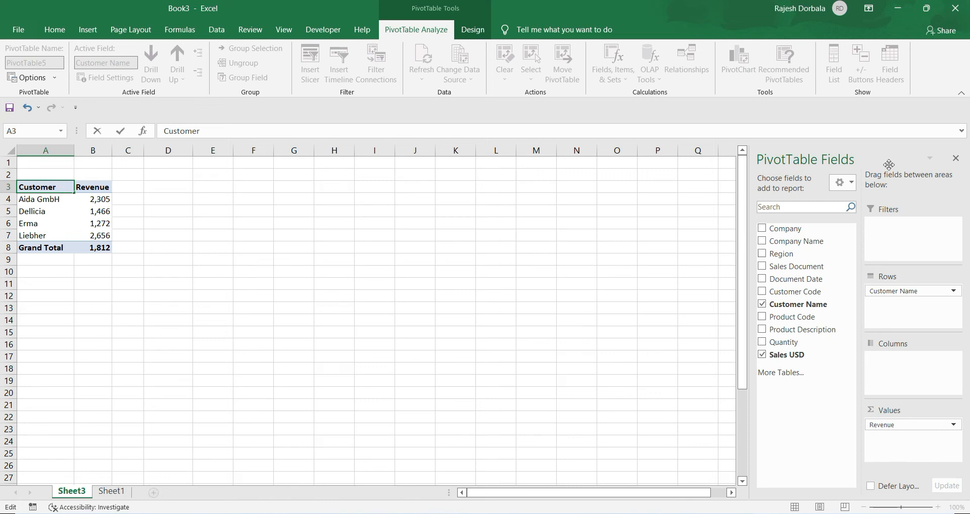
key(Return)
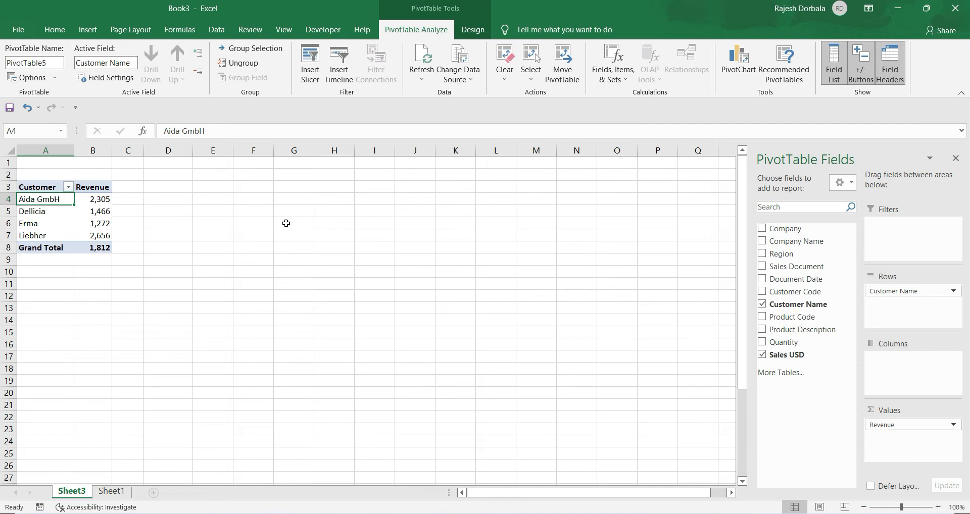
Sort the customers by Revenue from largest to smallest and deselect the PivotTable
click(101, 199)
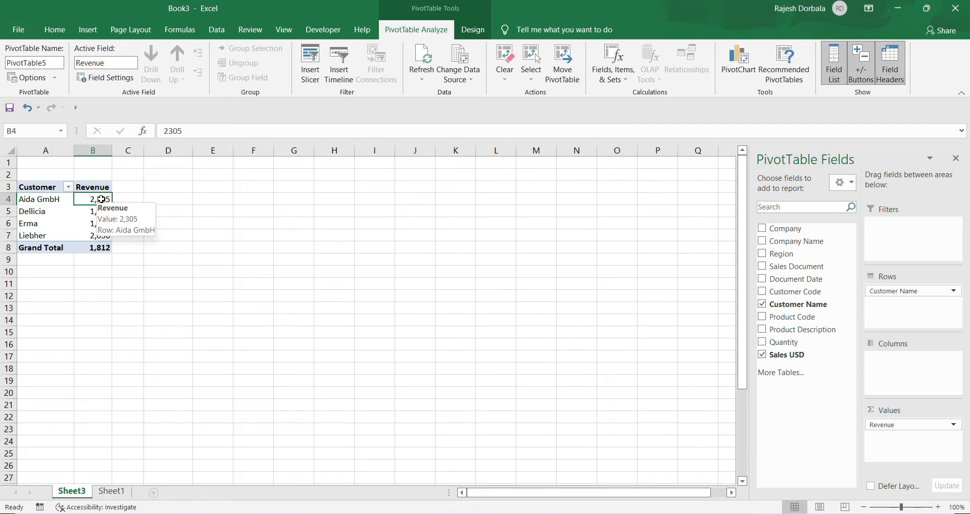
right_click(102, 200)
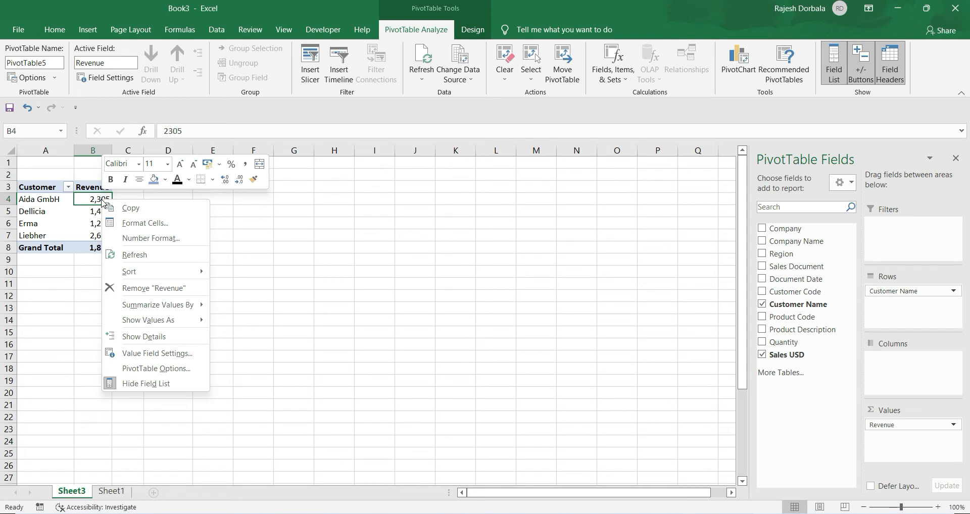
mouse_move(152, 273)
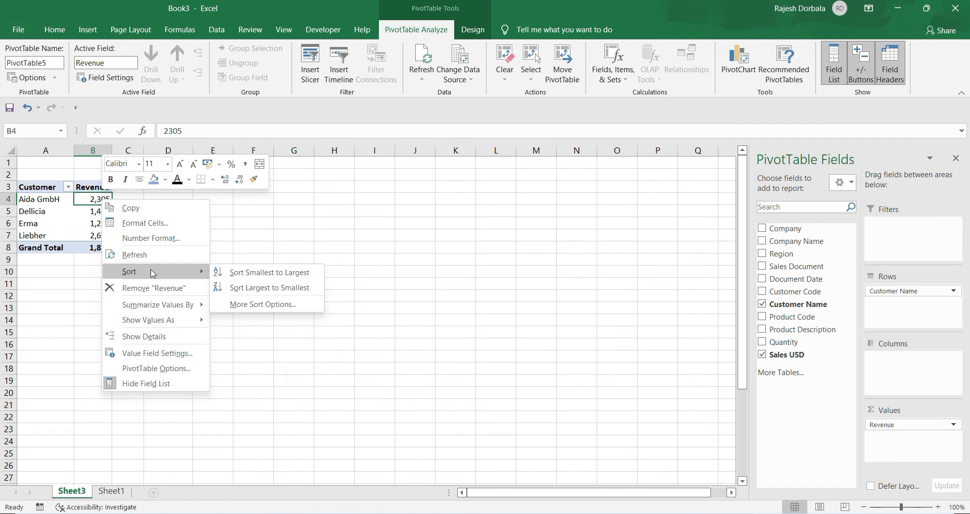
click(243, 290)
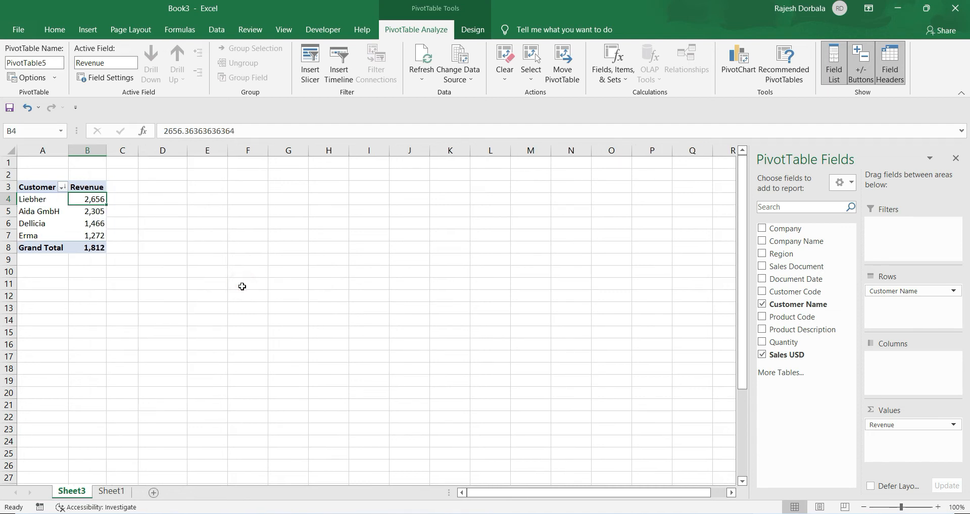
click(128, 220)
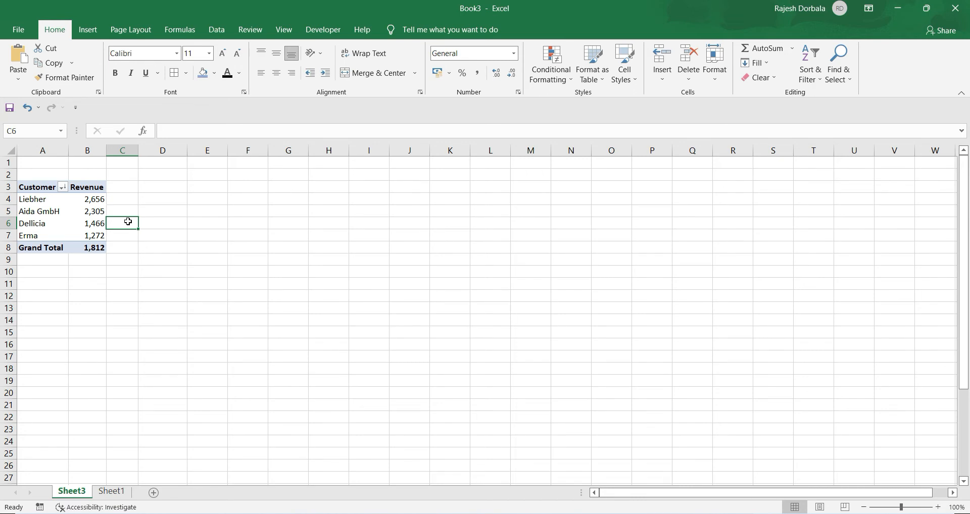
Review the Layout & Format settings in the PivotTable Options, including column autofit and cell formatting on update
click(90, 247)
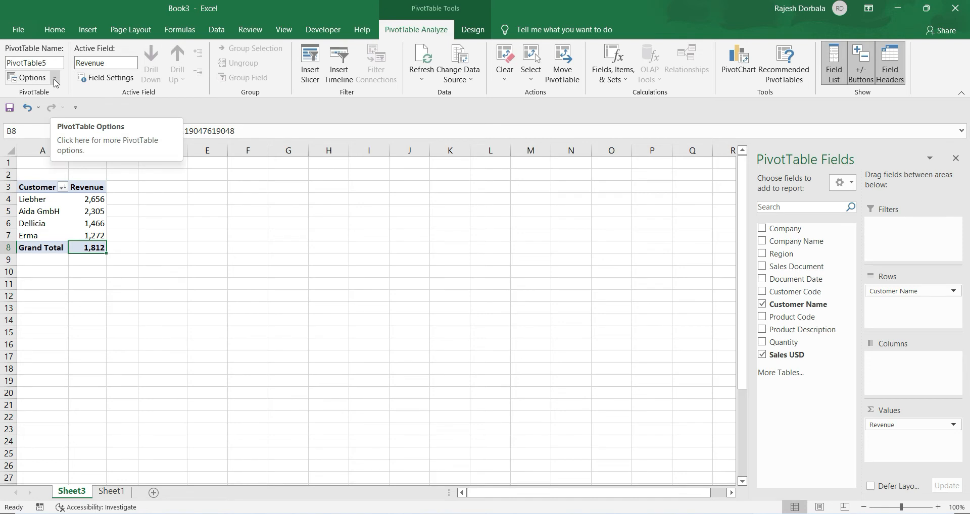
click(31, 80)
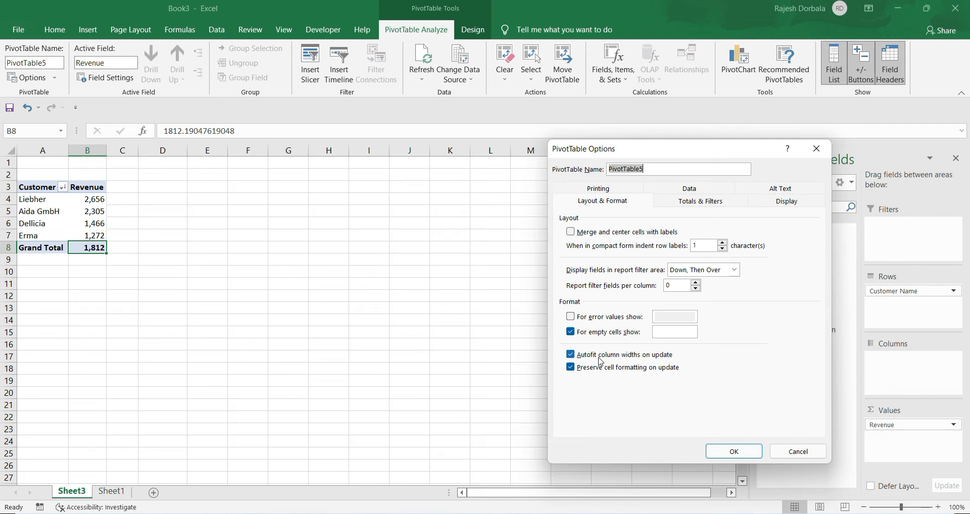
click(735, 452)
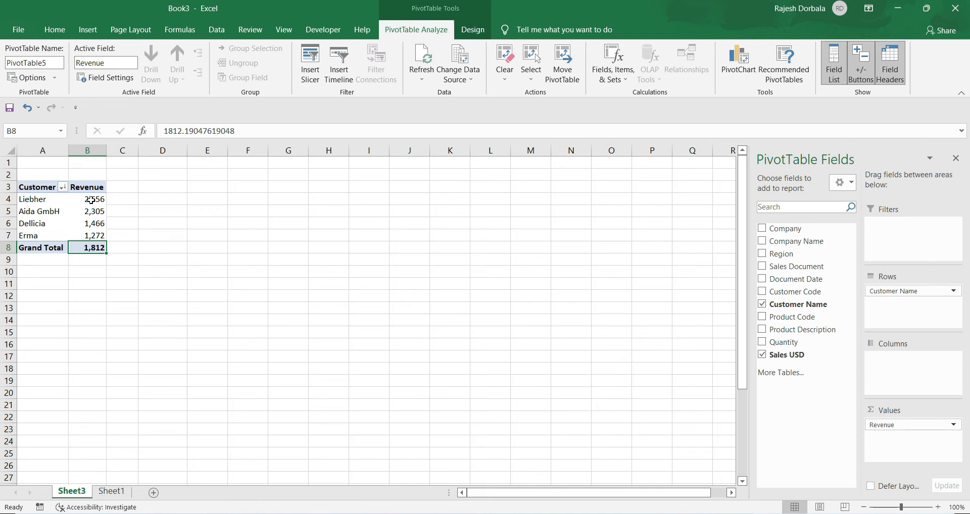
mouse_move(90, 201)
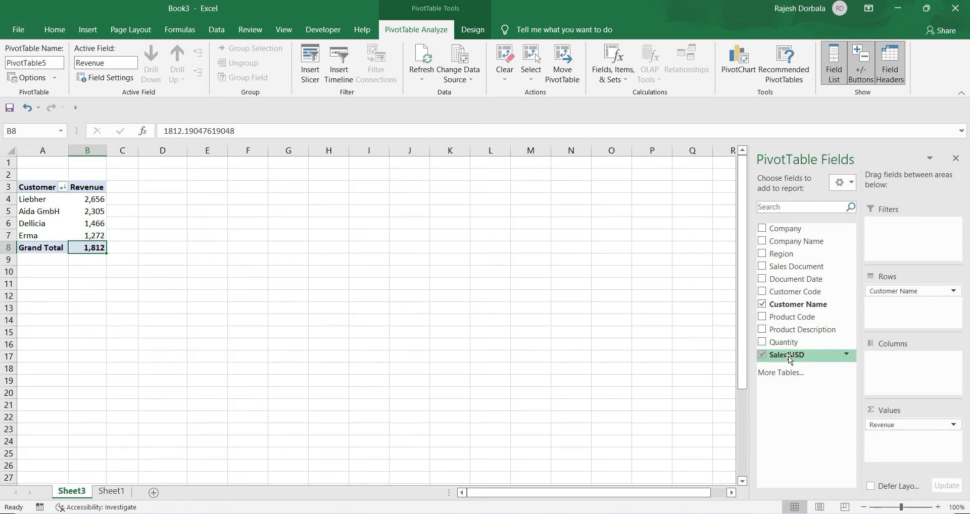
Add Sales USD to the PivotTable's Values area as a sum beside Revenue
drag(788, 356, 894, 445)
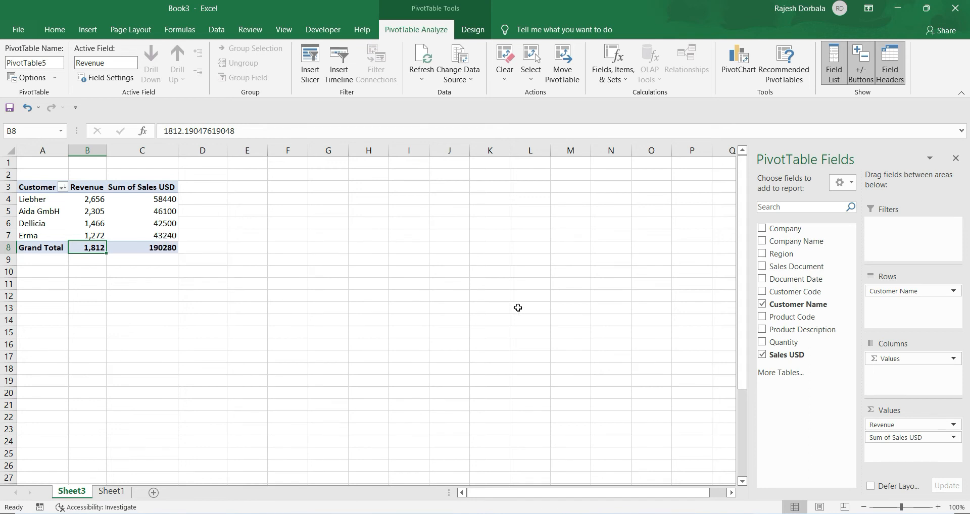
Try another Sales USD value field shown as % of Grand Total, and remove it from the PivotTable
drag(780, 355, 895, 454)
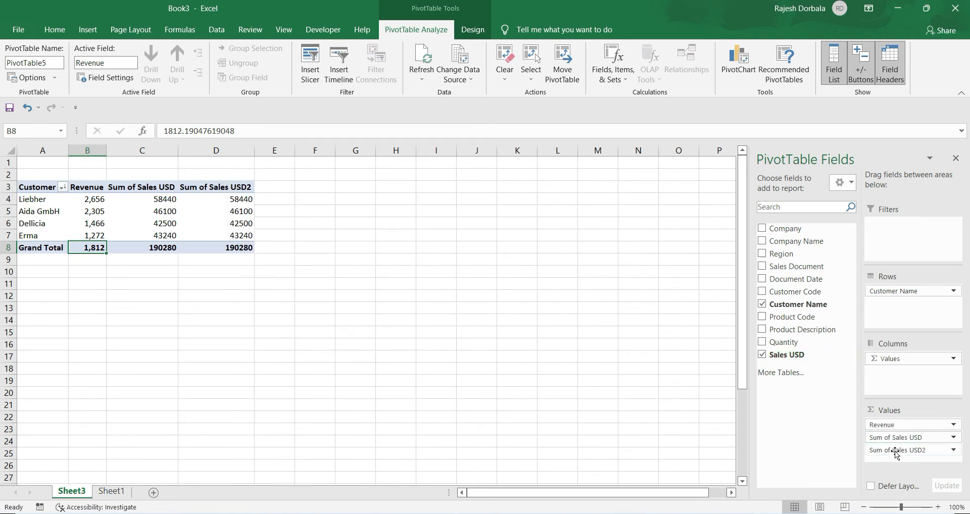
click(954, 454)
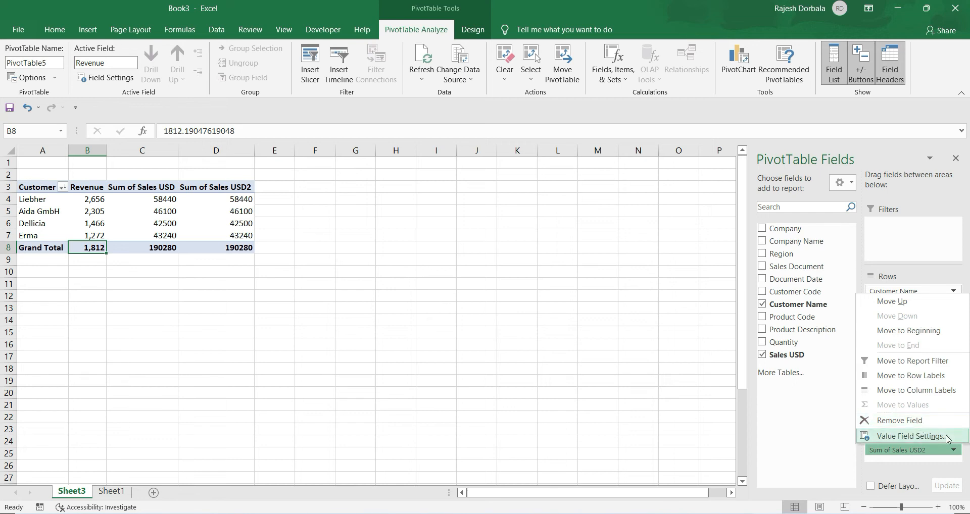
click(931, 438)
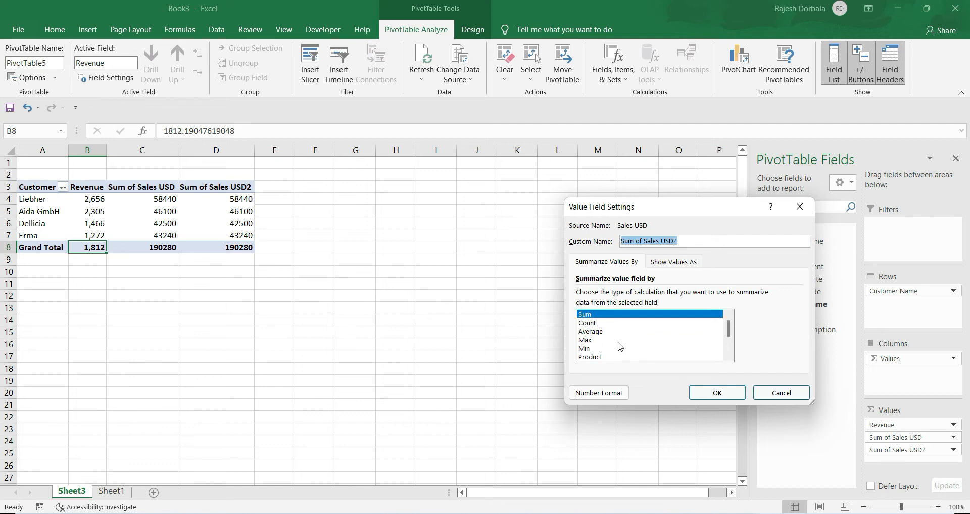
click(676, 262)
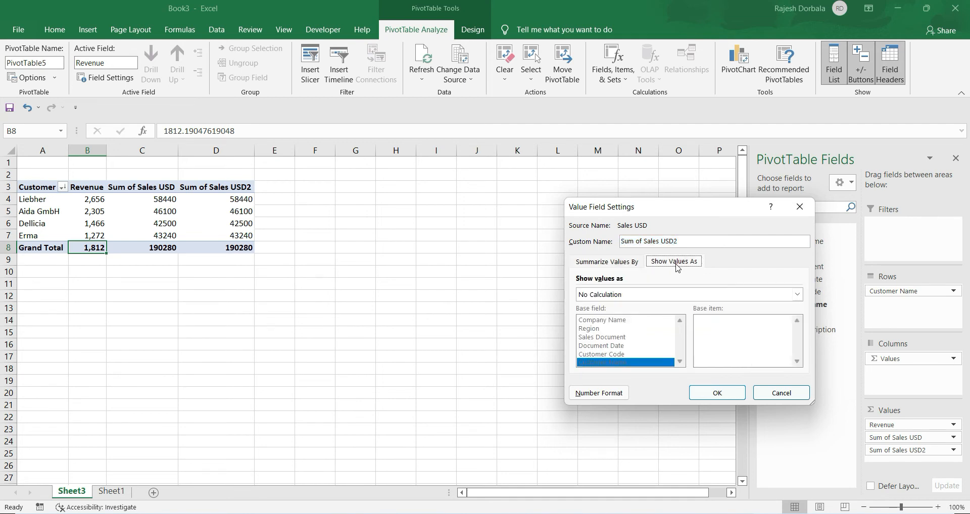
click(677, 295)
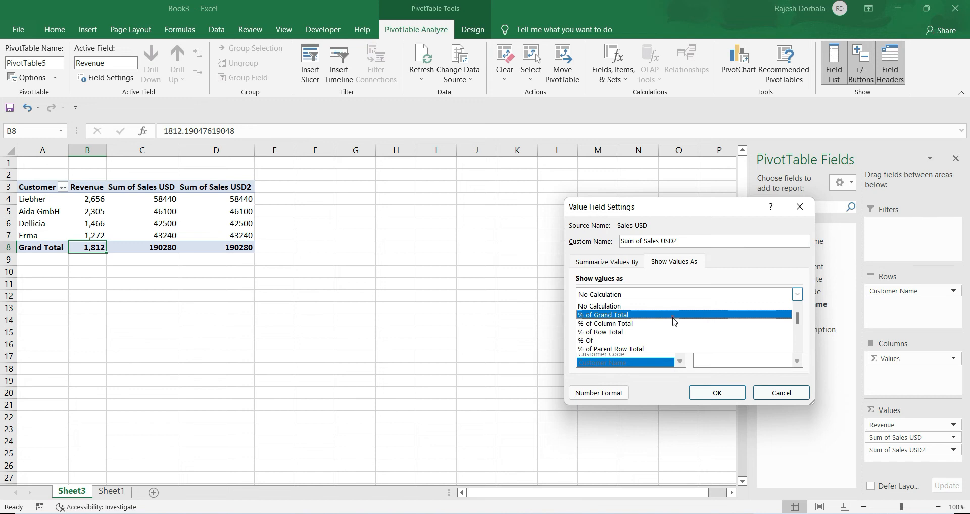
click(672, 317)
click(705, 389)
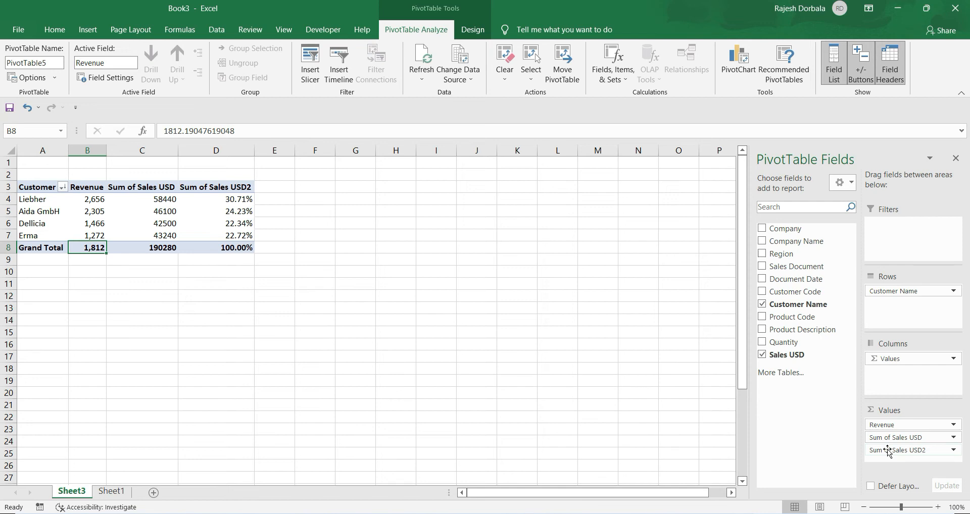
drag(888, 451, 617, 424)
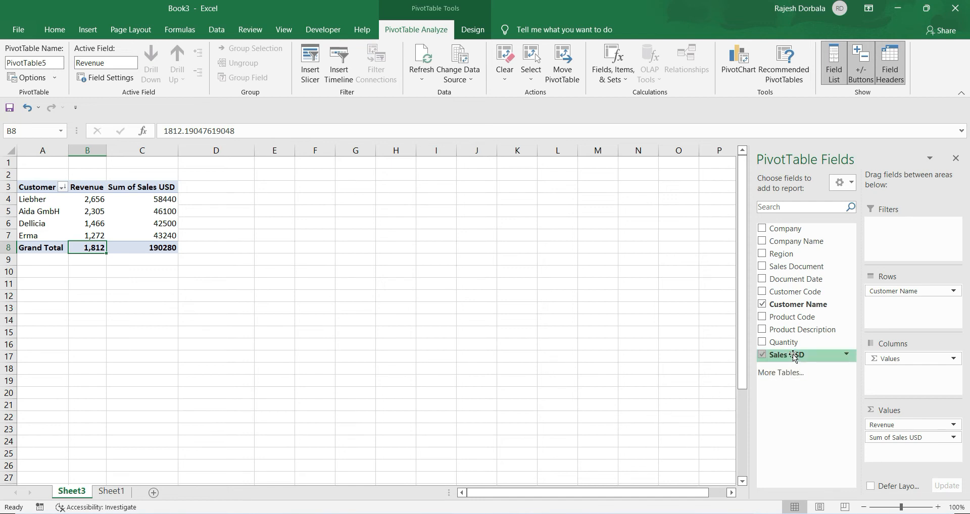
Add Sales USD to the Values area once more and show its values as % of Grand Total
drag(793, 353, 894, 451)
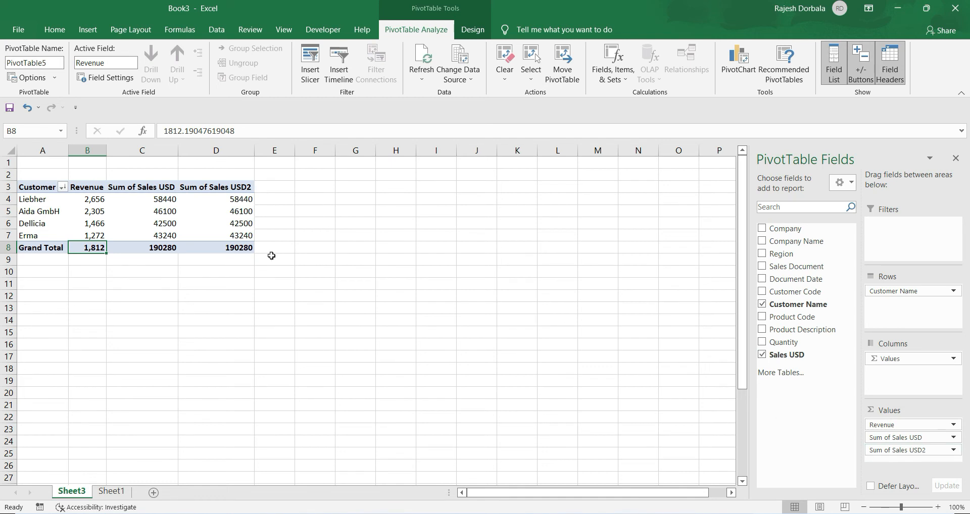
right_click(231, 200)
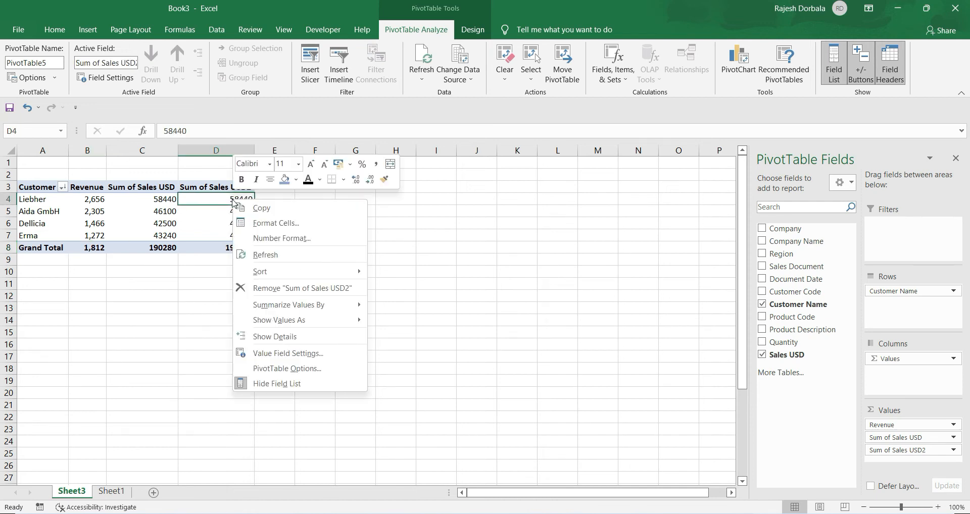
click(312, 357)
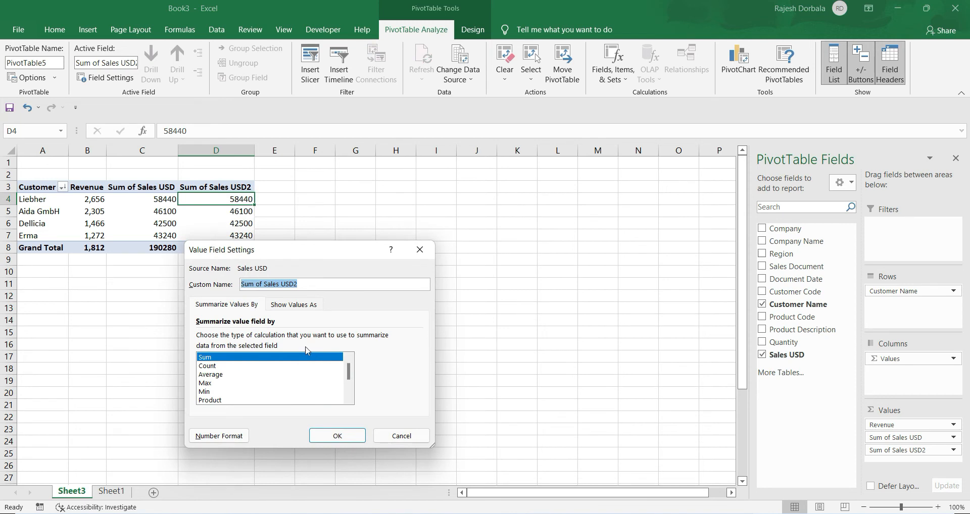
click(278, 304)
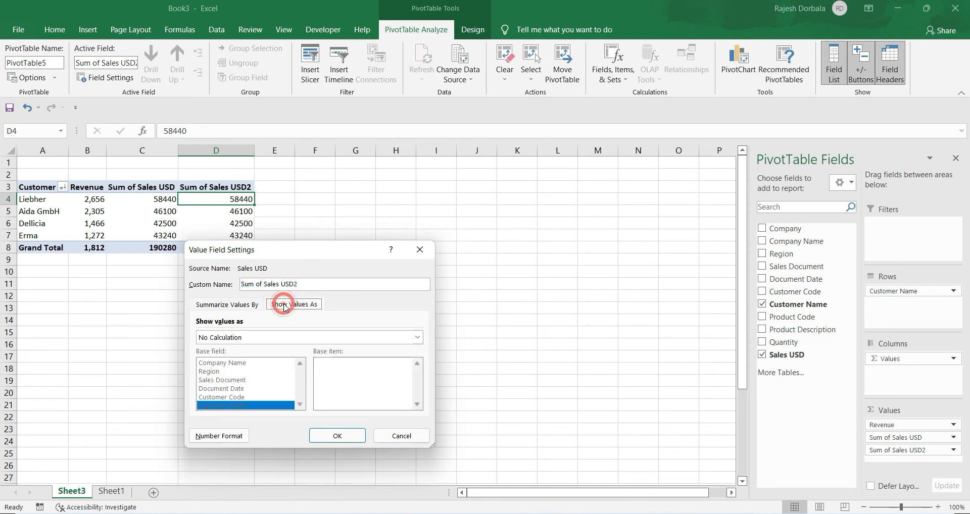
click(291, 338)
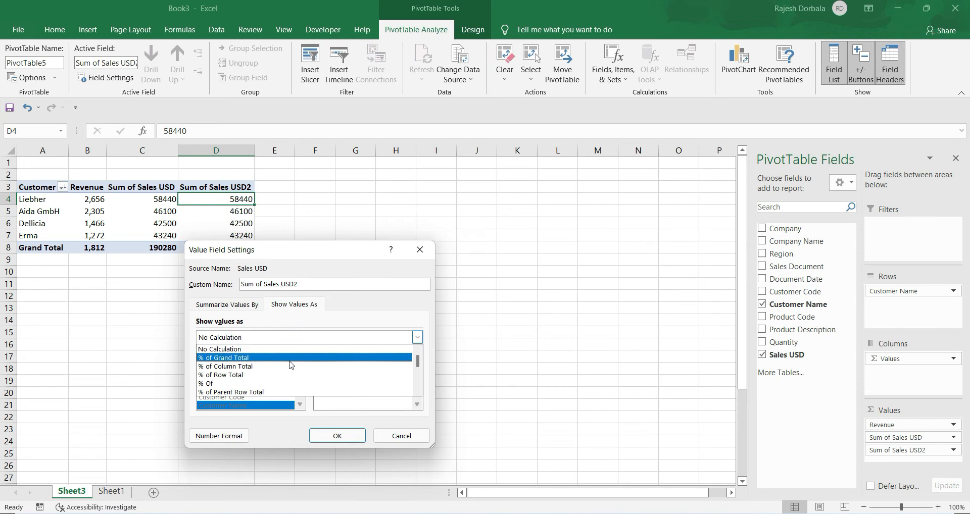
click(290, 359)
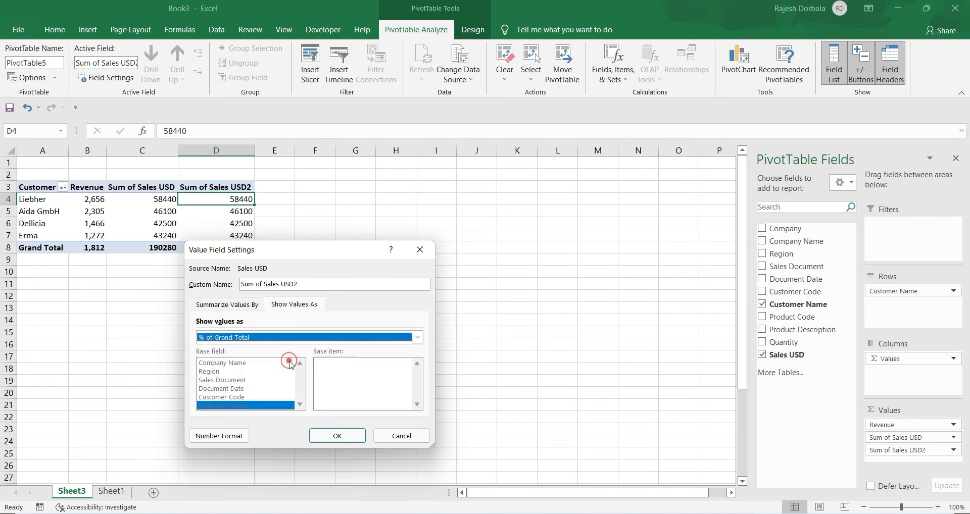
click(334, 436)
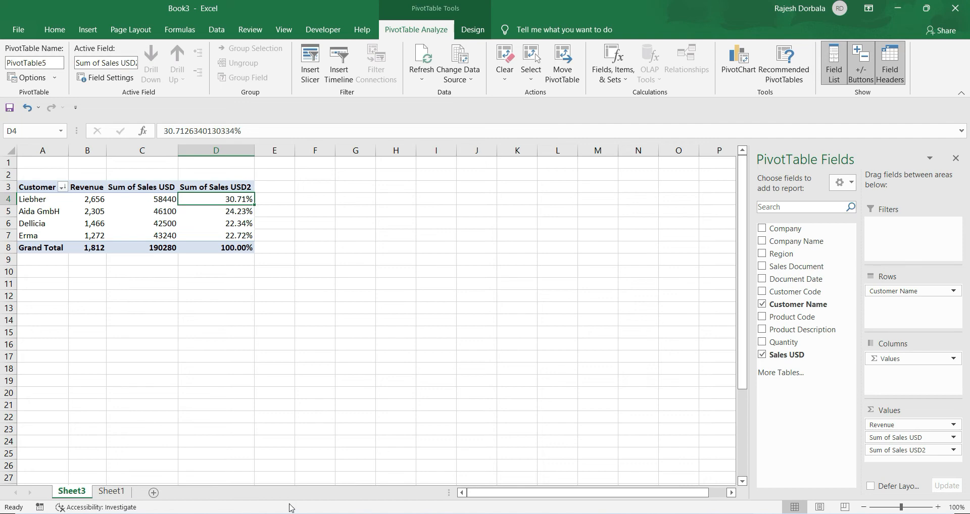
Check the source data on Sheet1 and refresh the PivotTable on Sheet3, including a refresh of all workbook data
click(112, 490)
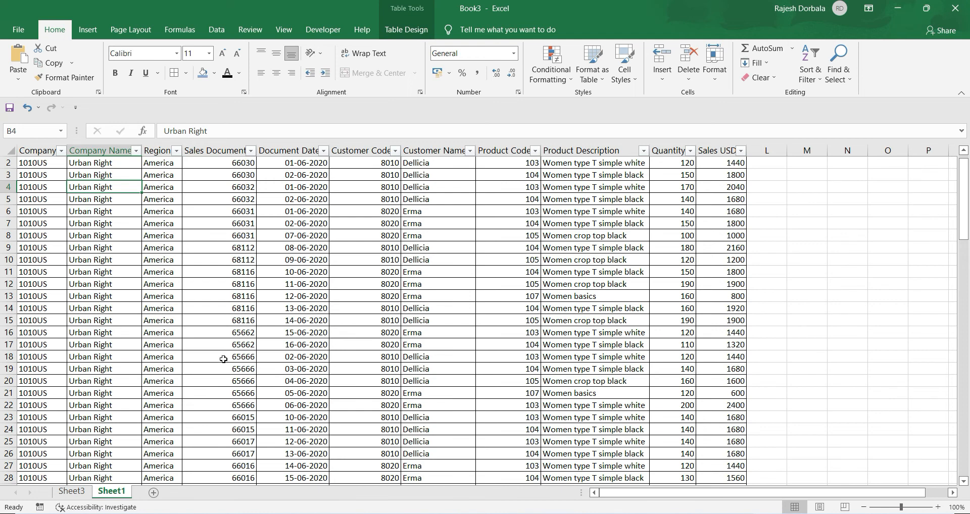
click(75, 493)
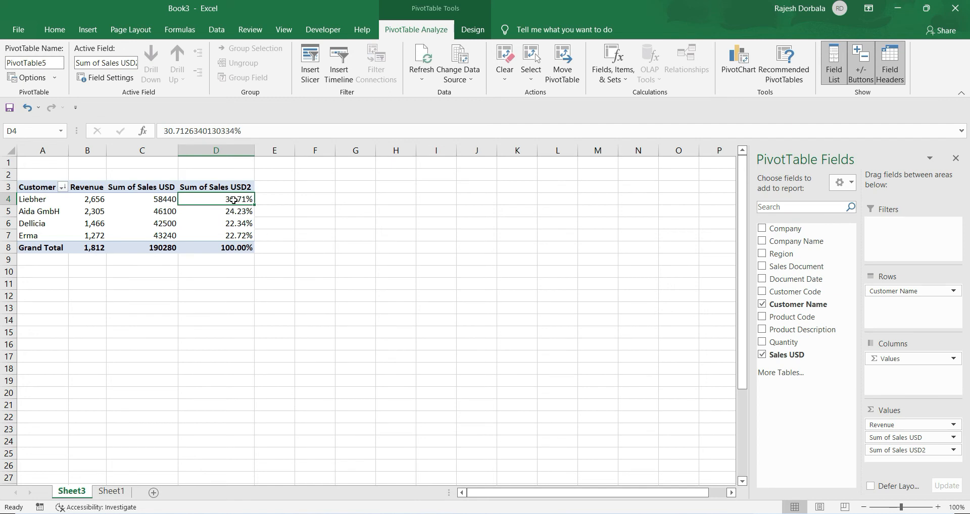
mouse_move(232, 199)
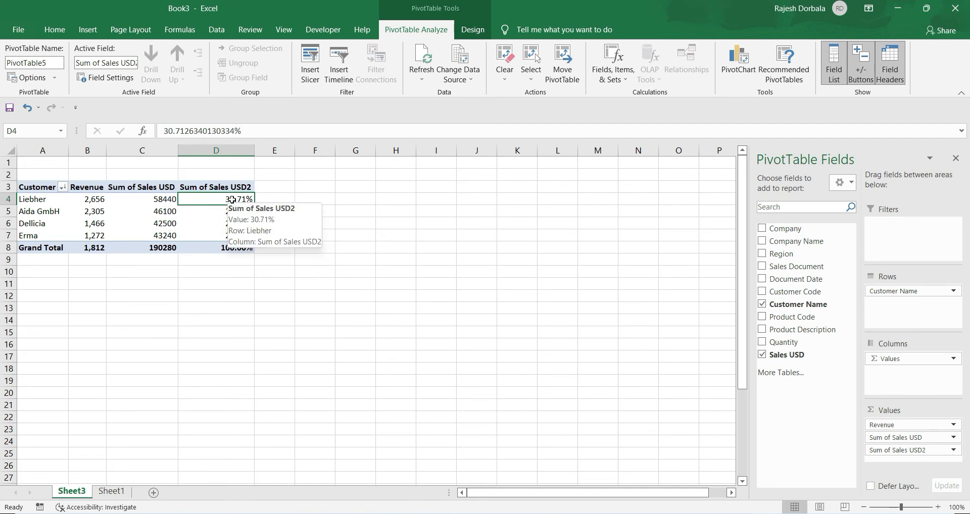
right_click(232, 200)
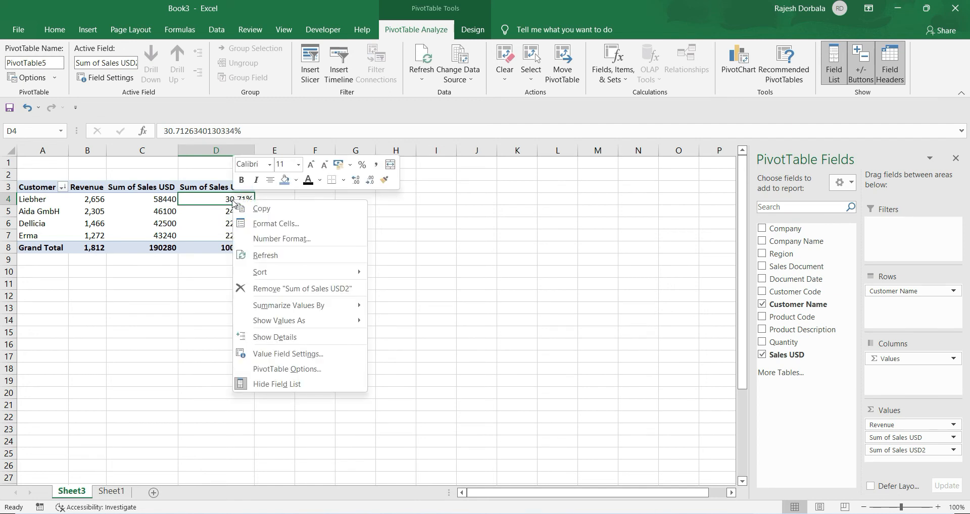
click(282, 256)
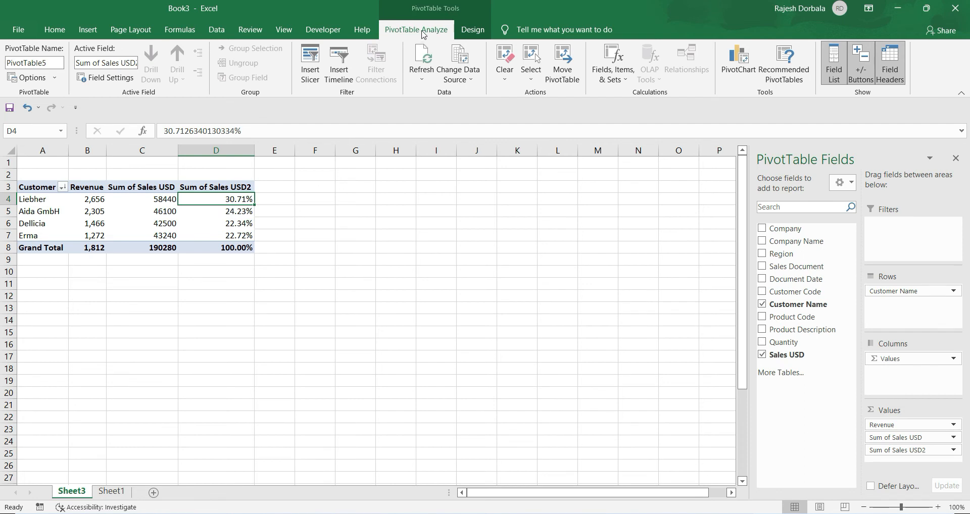
click(421, 57)
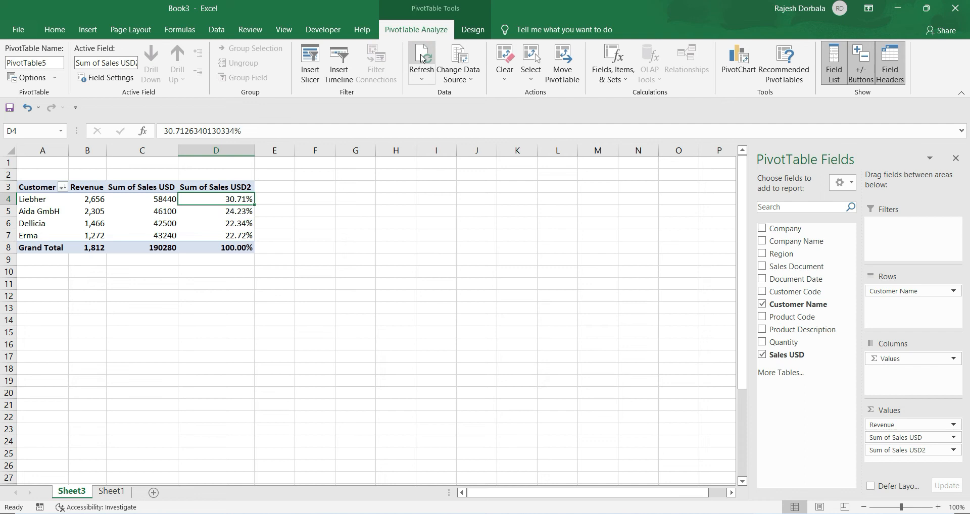
click(221, 33)
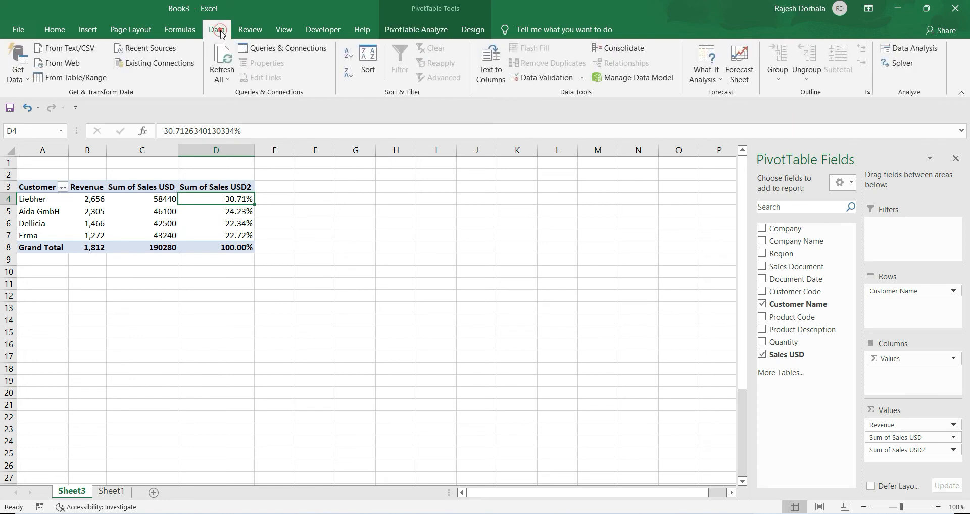
click(220, 60)
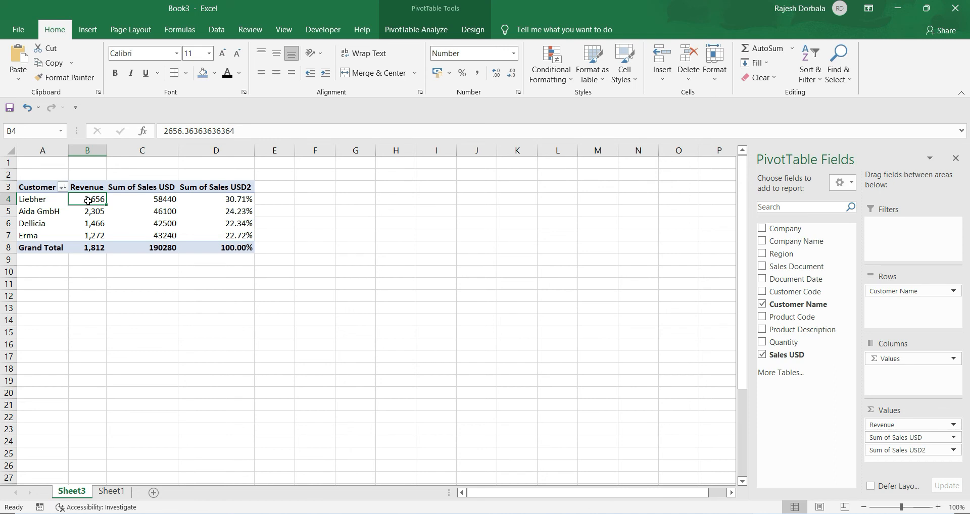
Extract the source records behind Liebher's Revenue value to a new sheet and rename that sheet as Liebher
mouse_move(89, 200)
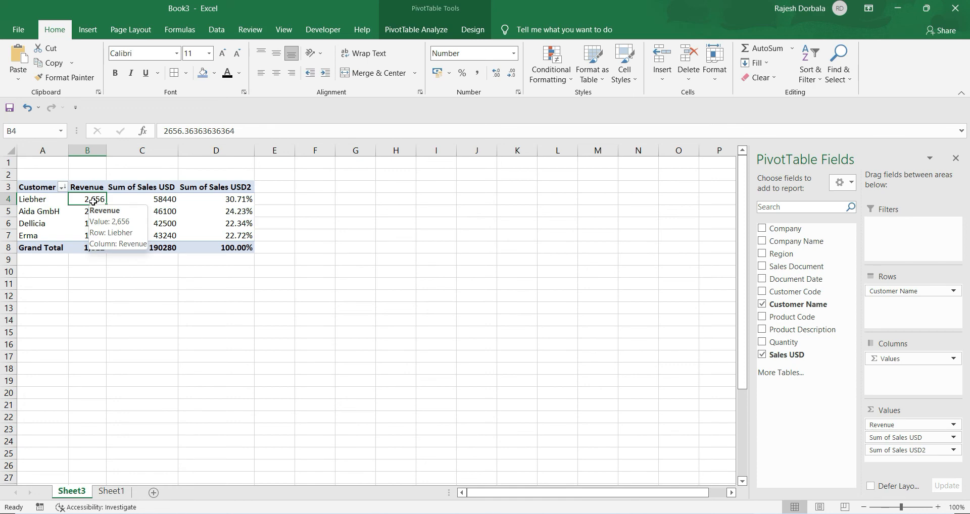
double_click(92, 201)
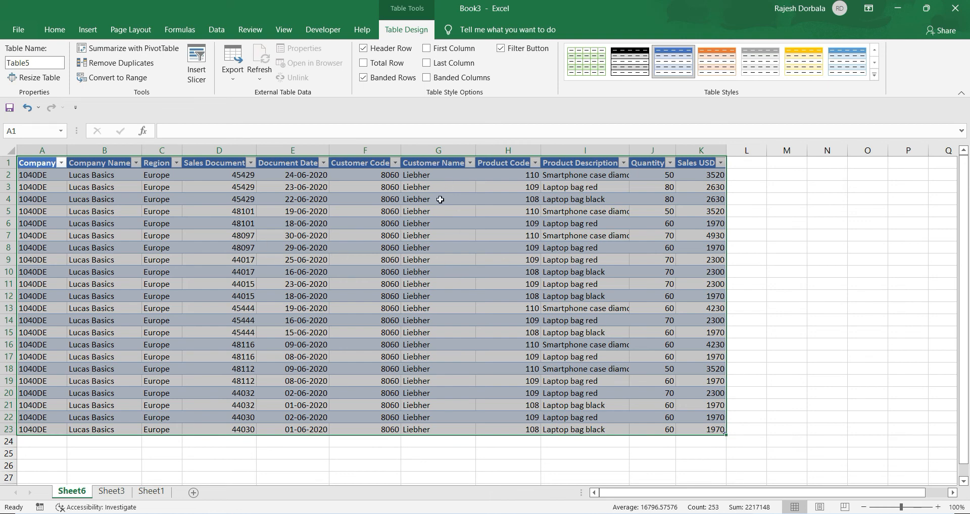
right_click(74, 498)
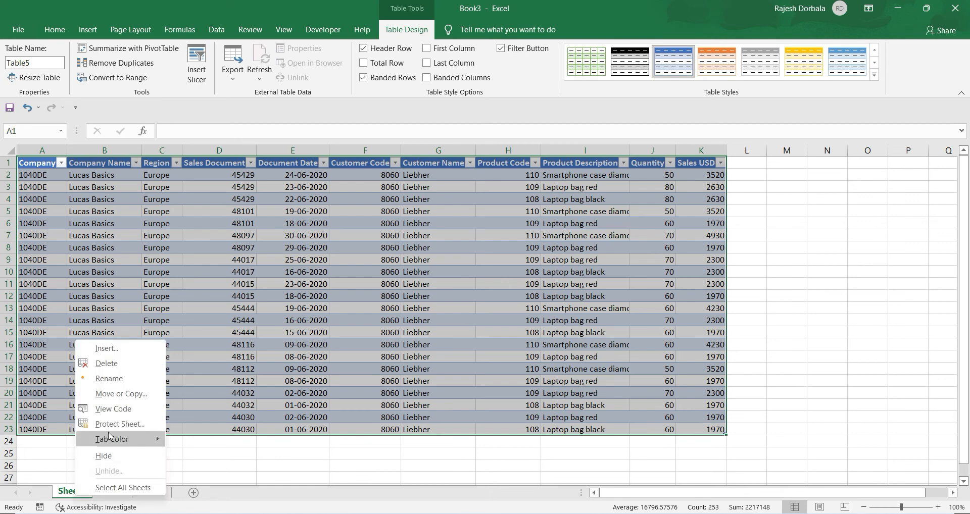
click(110, 379)
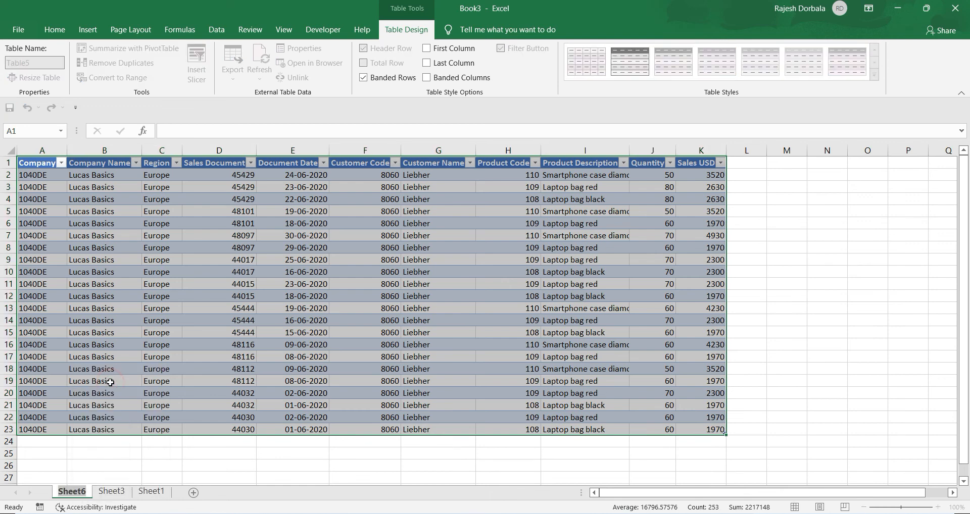
text(Lieb)
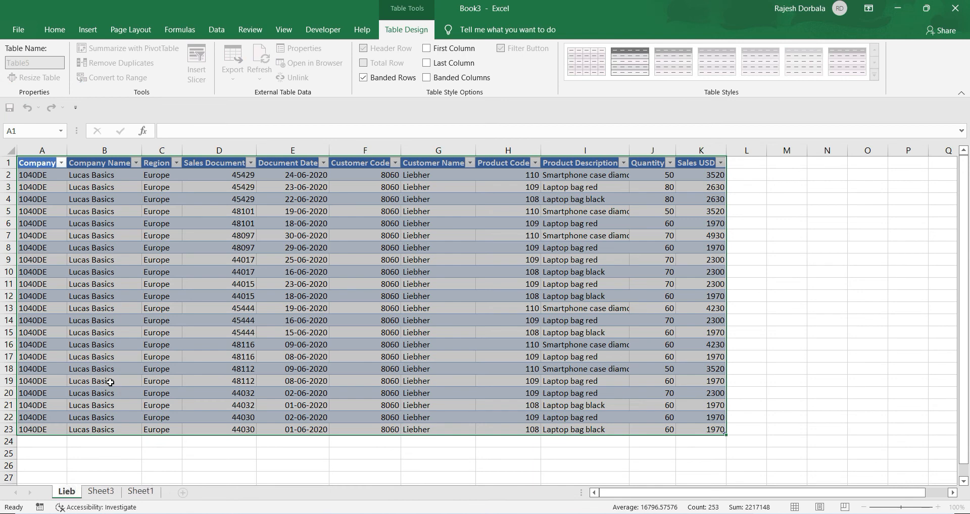
text(her)
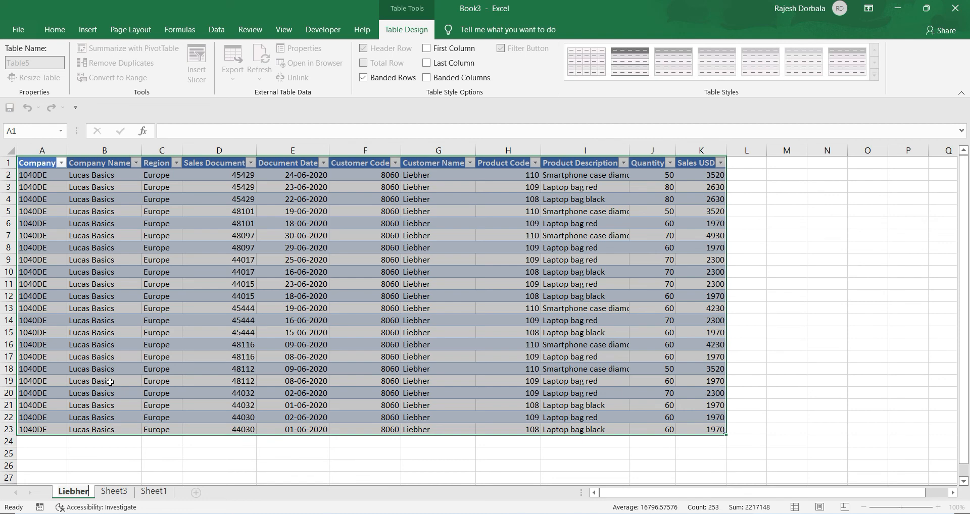
key(Return)
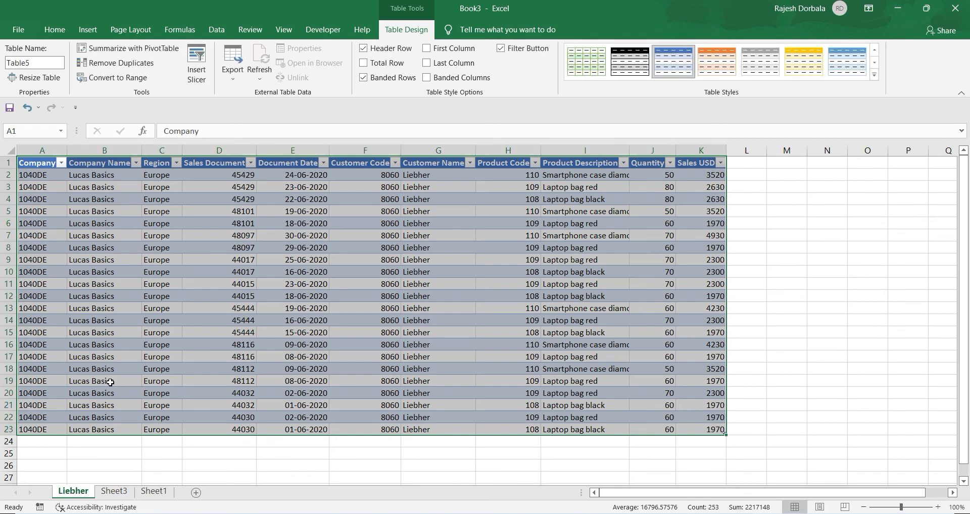
Insert a Region slicer for the customer sales PivotTable on Sheet3
click(114, 491)
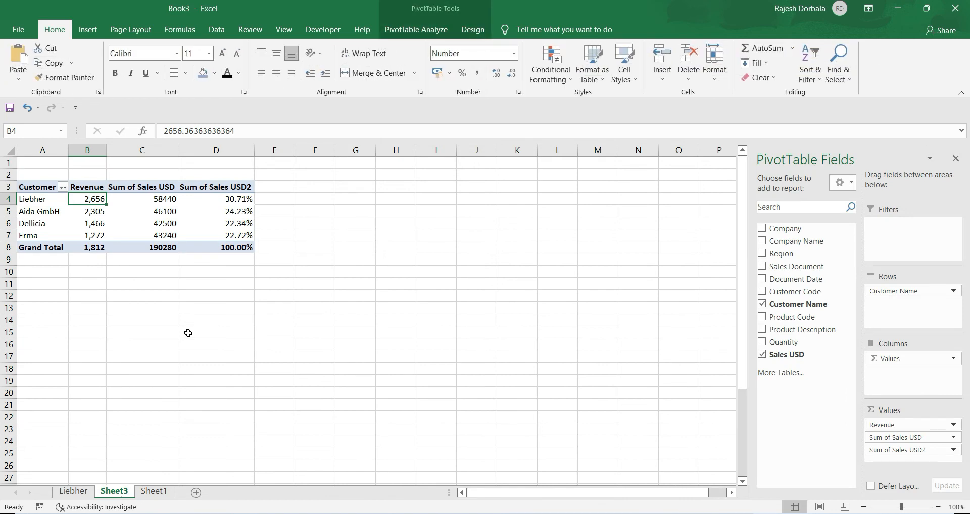
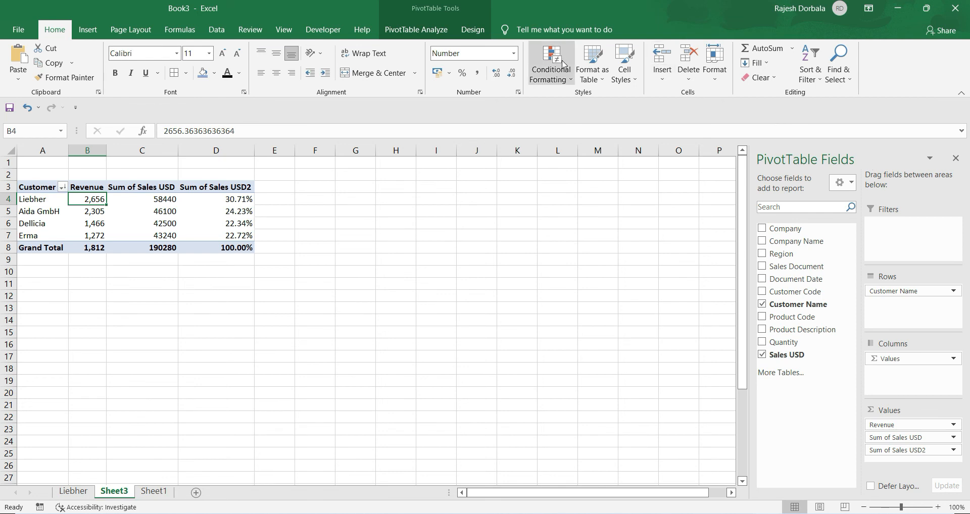
click(93, 33)
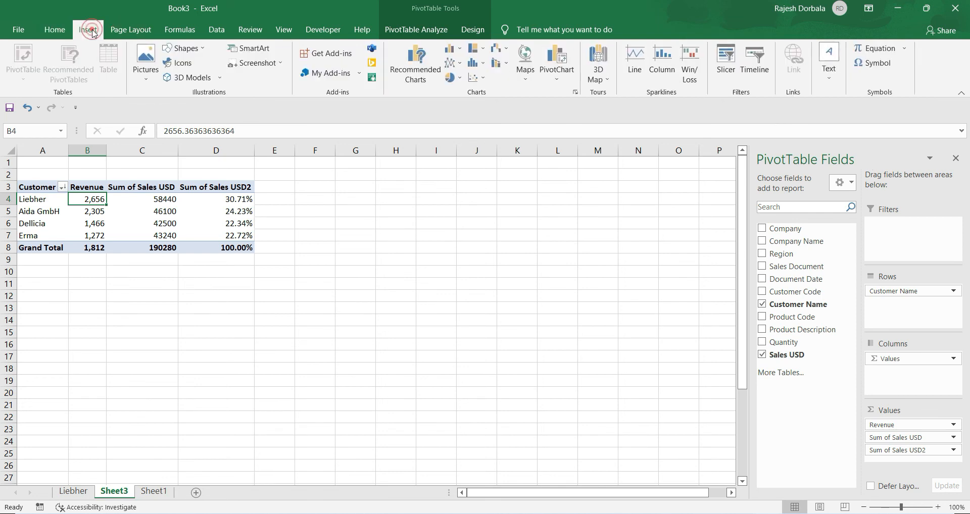
click(725, 57)
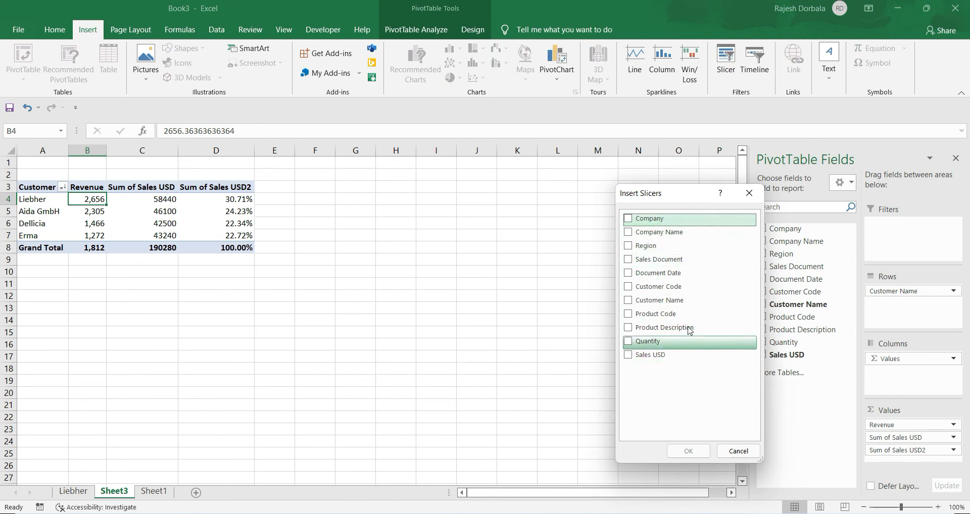
click(639, 248)
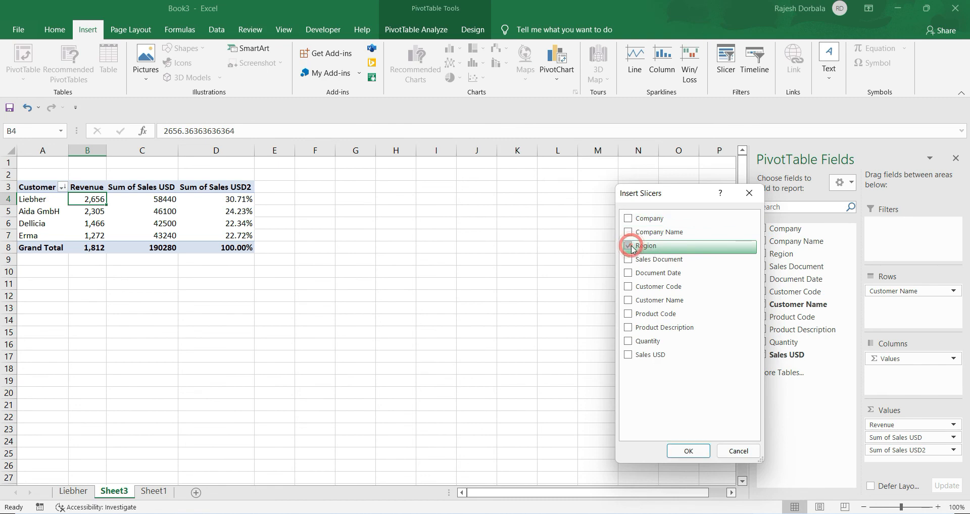
click(688, 451)
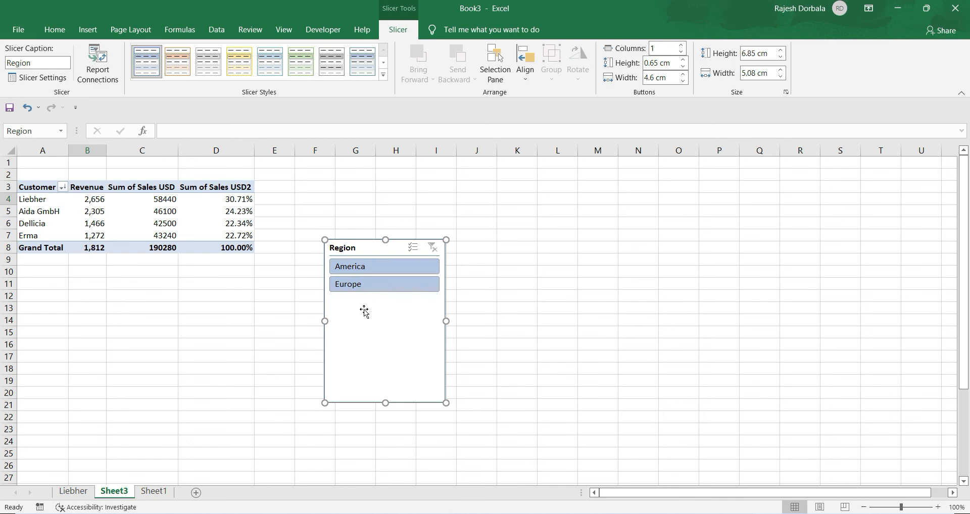
Use the Region slicer to filter the PivotTable to America, to Europe and to both regions, and delete the slicer
click(362, 268)
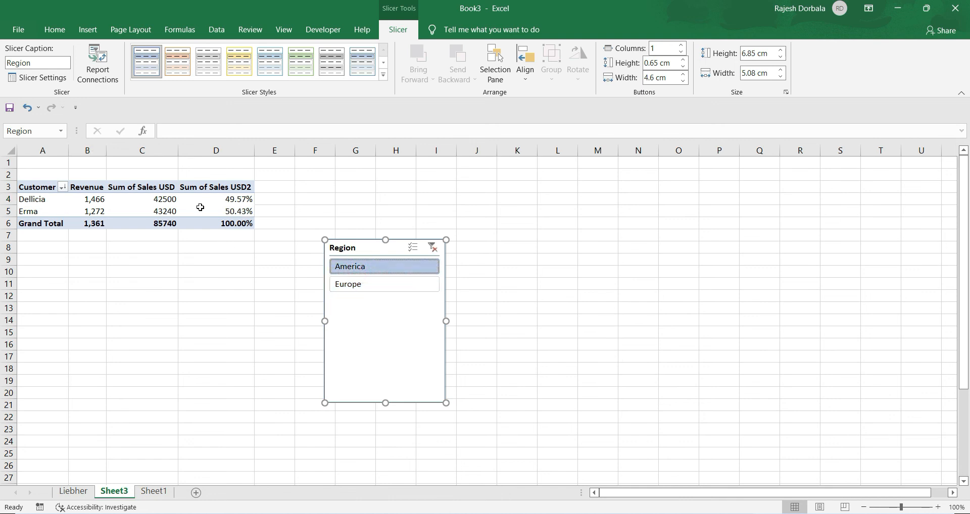
click(347, 287)
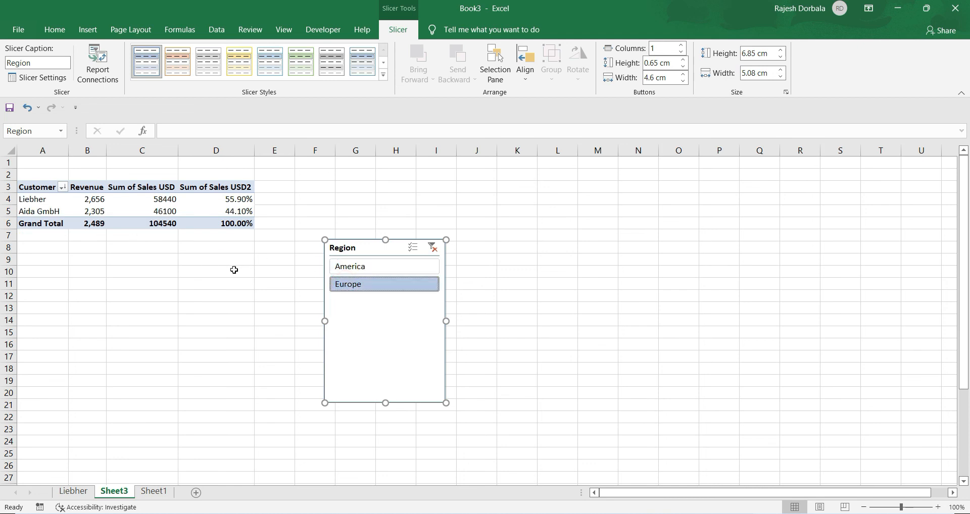
ctrl+click(351, 269)
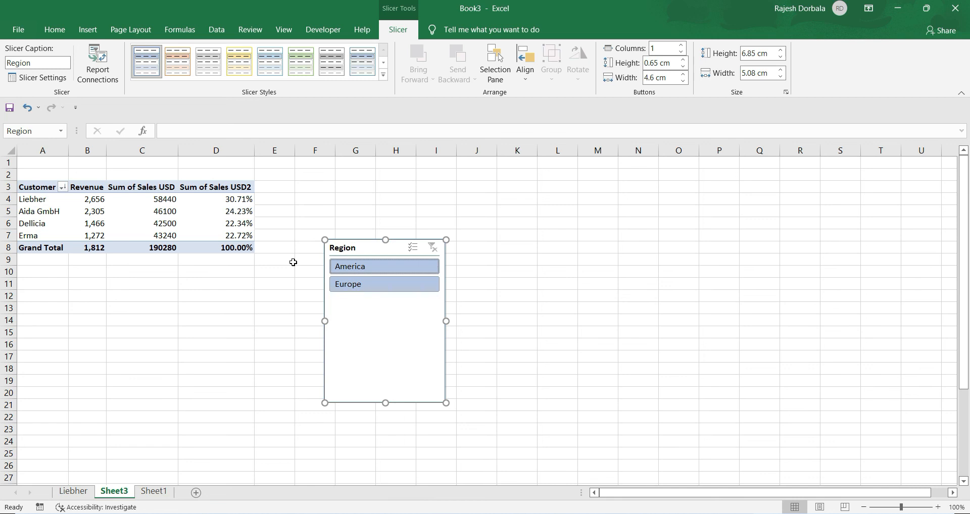
click(374, 337)
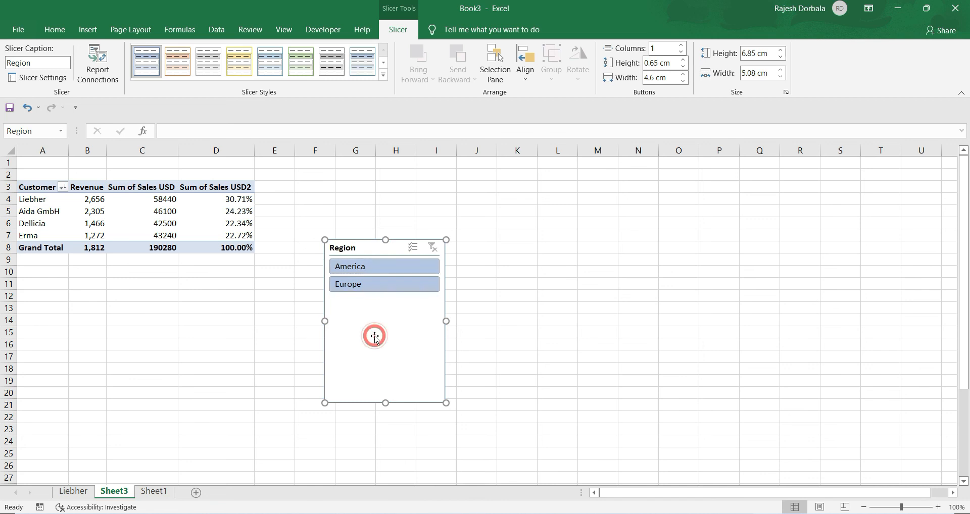
key(Delete)
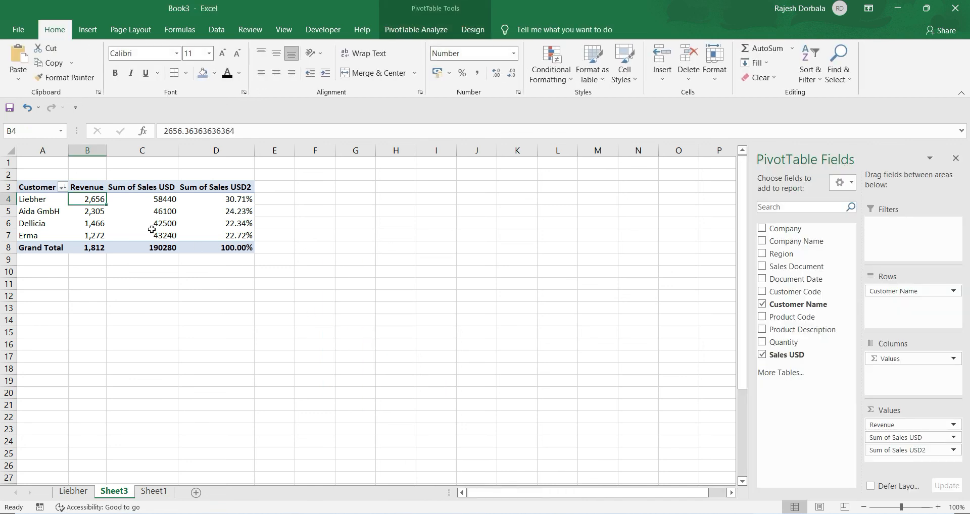
Create the recommended PivotTable Sum of Sales USD by Customer Name from the Sheet1 source table
click(153, 492)
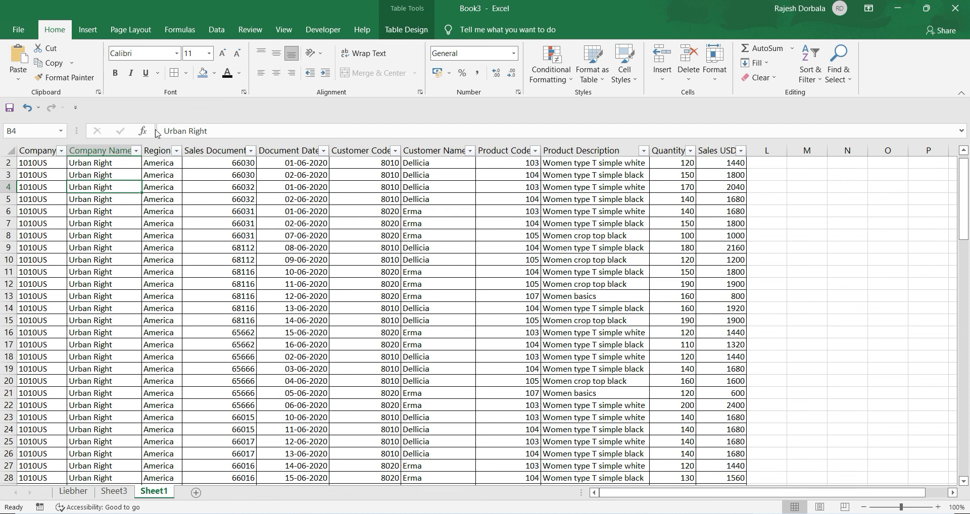
click(90, 28)
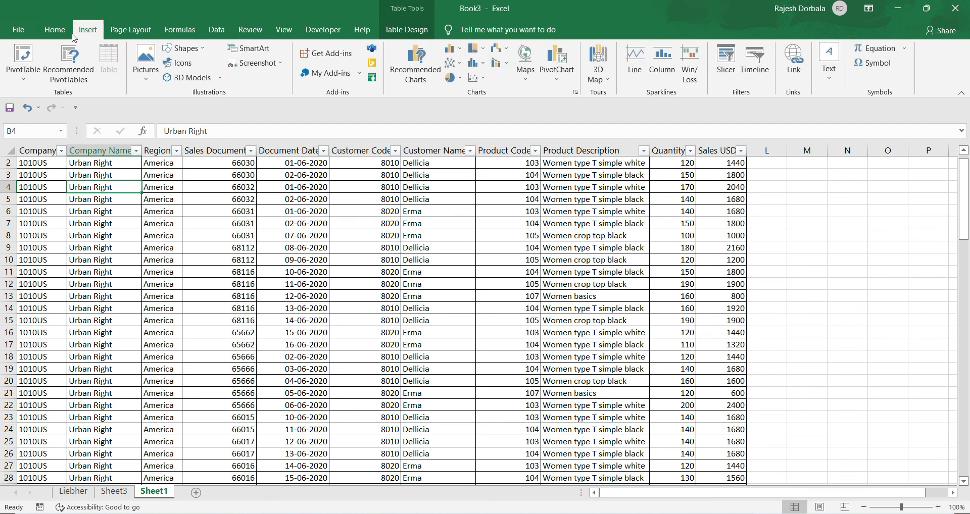
click(69, 76)
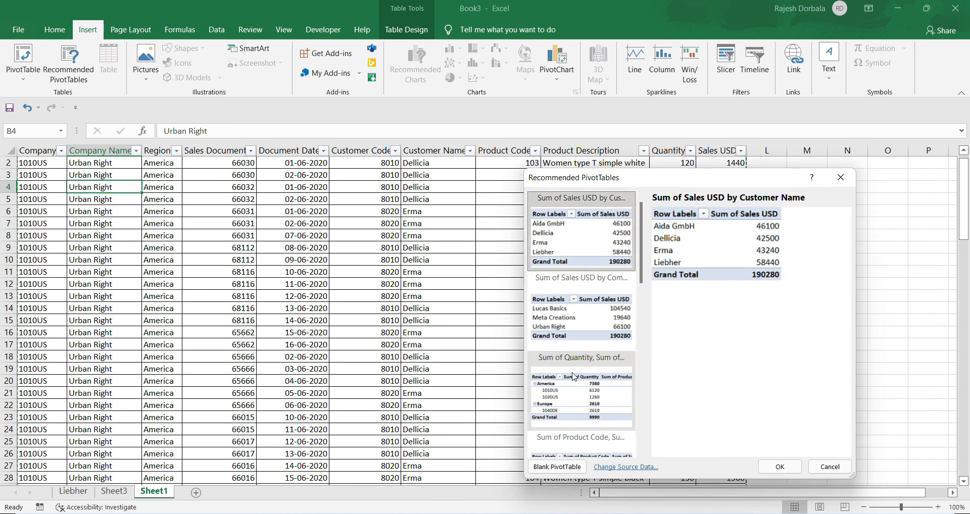
scroll(574, 376, down, 5)
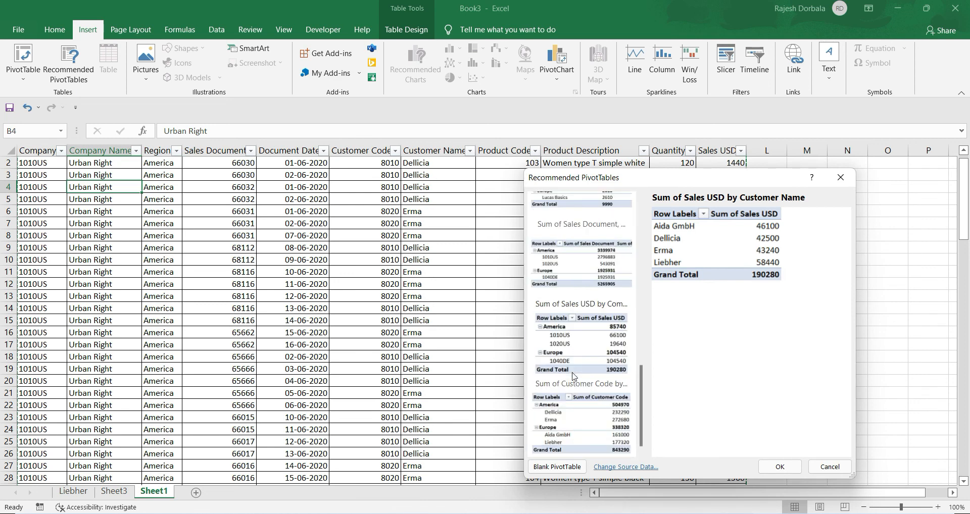
scroll(574, 376, up, 5)
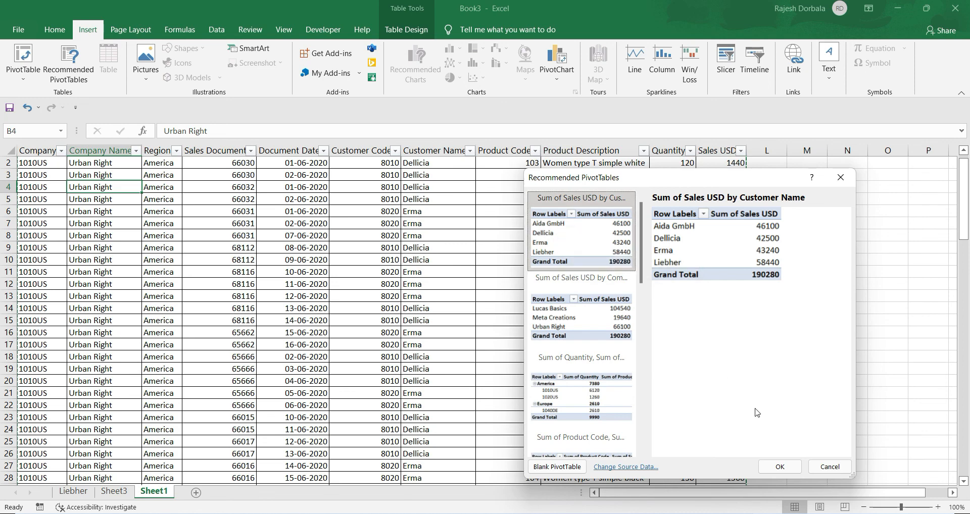
click(781, 465)
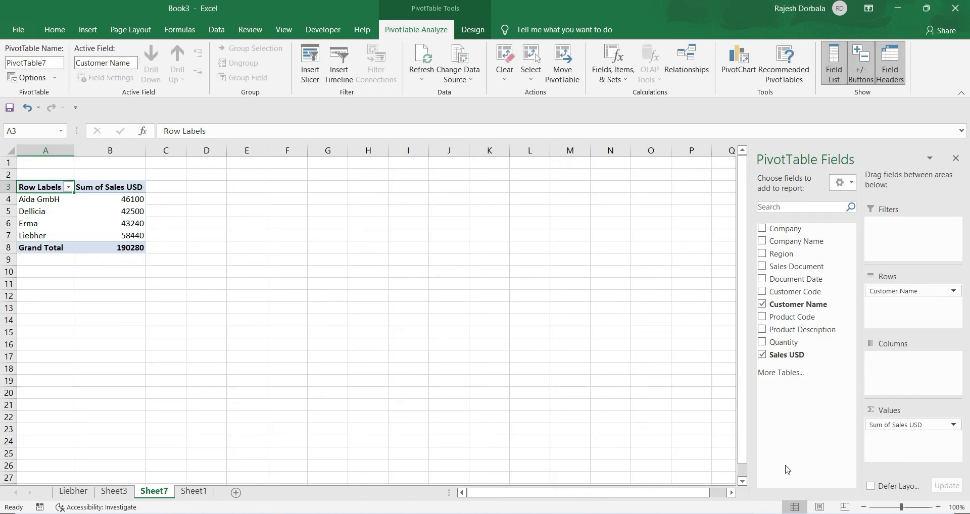